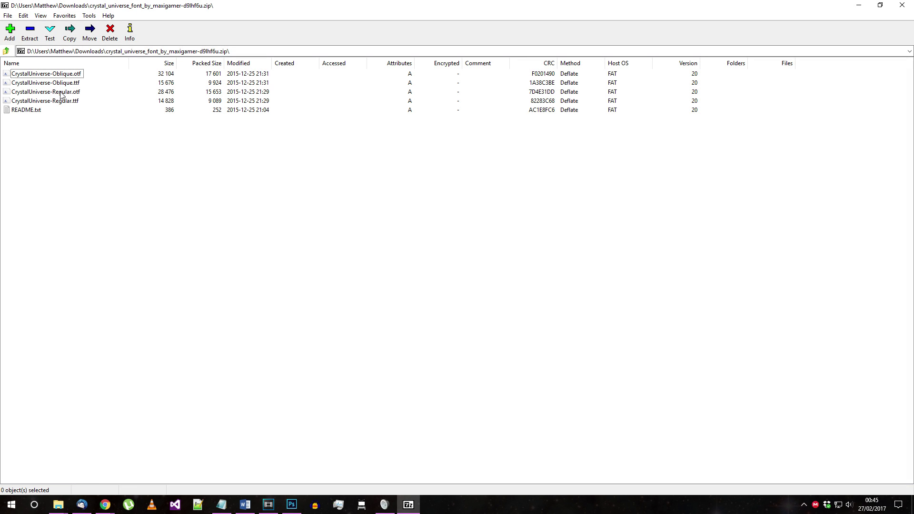
Install the Crystal Universe Regular font from CrystalUniverse-Regular.otf in the 7-Zip archive
{"action": "double_click", "coordinate": [61, 93]}
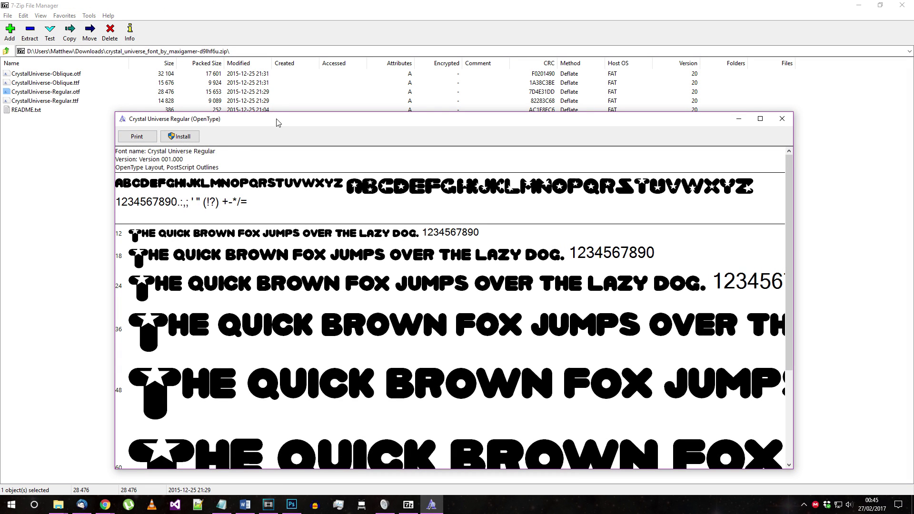
{"action": "left_click_drag", "start_coordinate": [278, 121], "coordinate": [280, 71]}
{"action": "left_click", "coordinate": [183, 88]}
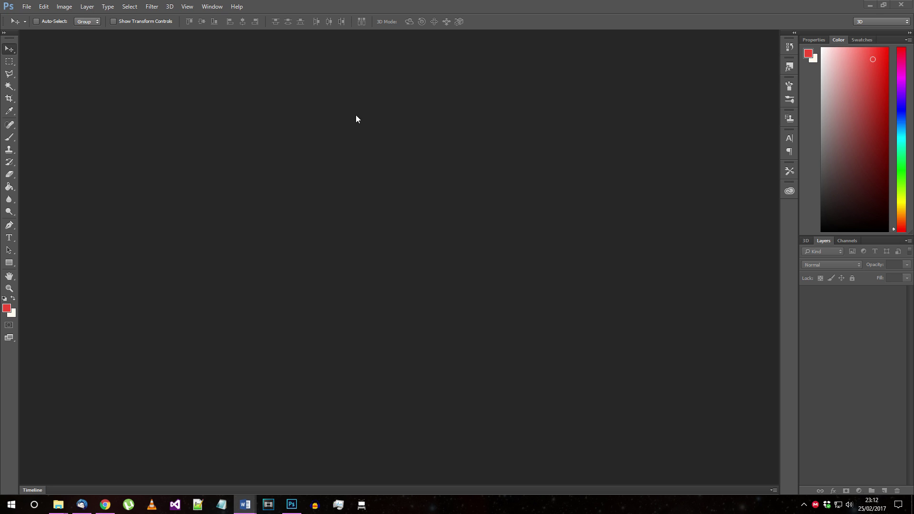
Create Untitled-1, a 3840 × 2160 px document with a Transparent background
{"action": "key", "text": "alt+f"}
{"action": "key", "text": "n"}
{"action": "left_click", "coordinate": [436, 168]}
{"action": "type", "text": "3840"}
{"action": "key", "text": "Tab"}
{"action": "type", "text": "2160"}
{"action": "key", "text": "Tab"}
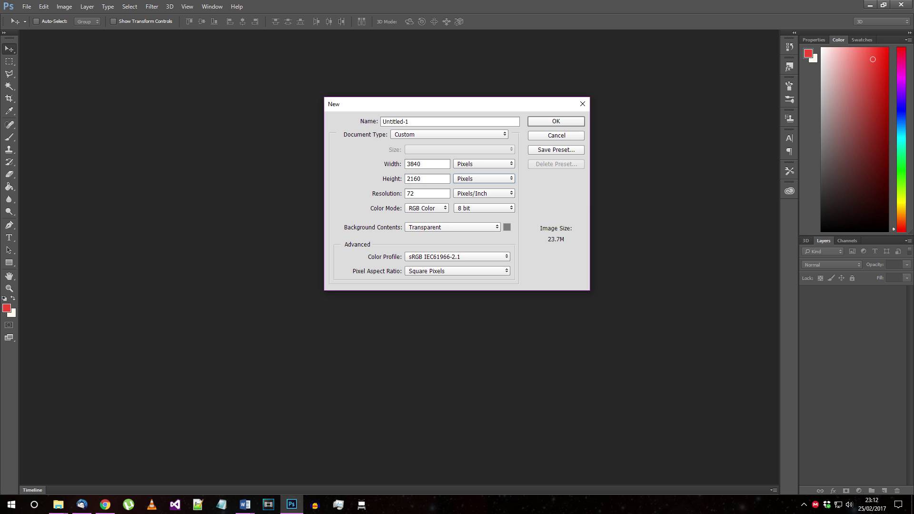
{"action": "left_click", "coordinate": [575, 122]}
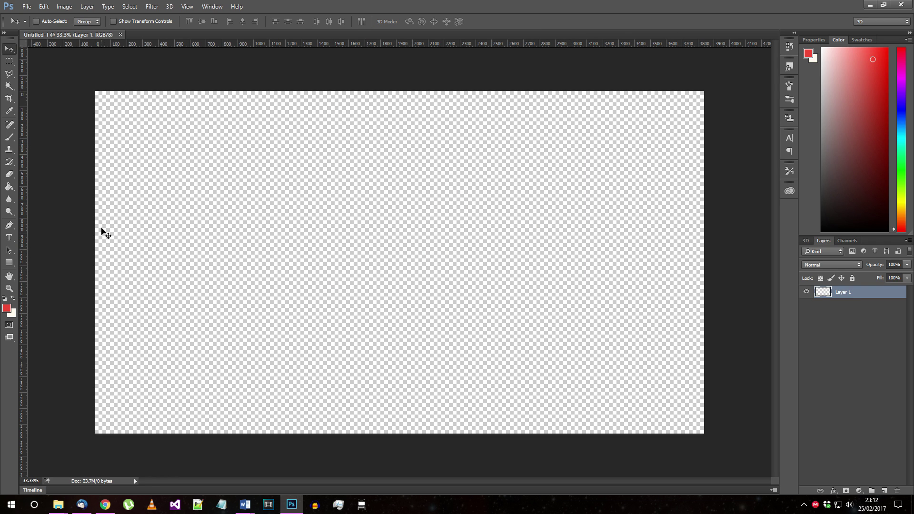
Type 'Logo' and 'Tutorial' on two lines in Crystal Universe Regular
{"action": "key", "text": "ctrl+0"}
{"action": "left_click", "coordinate": [9, 237]}
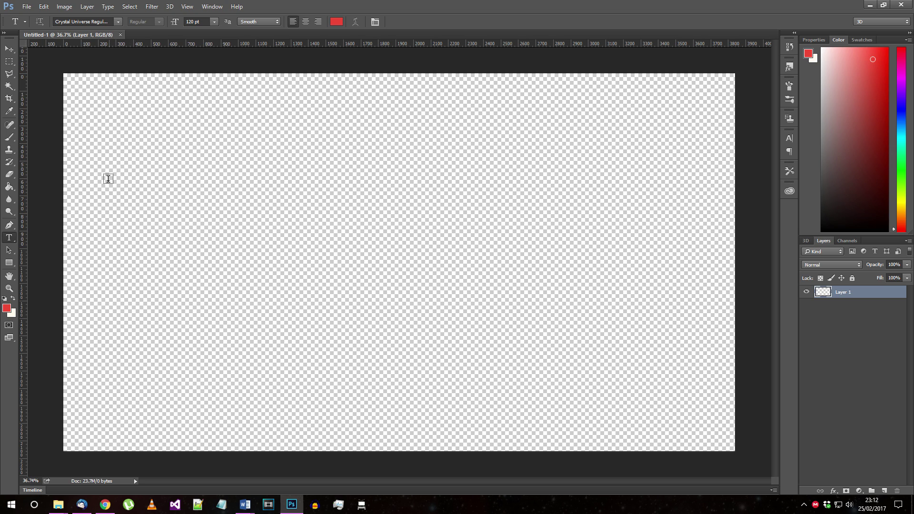
{"action": "left_click", "coordinate": [114, 195]}
{"action": "left_click", "coordinate": [117, 22]}
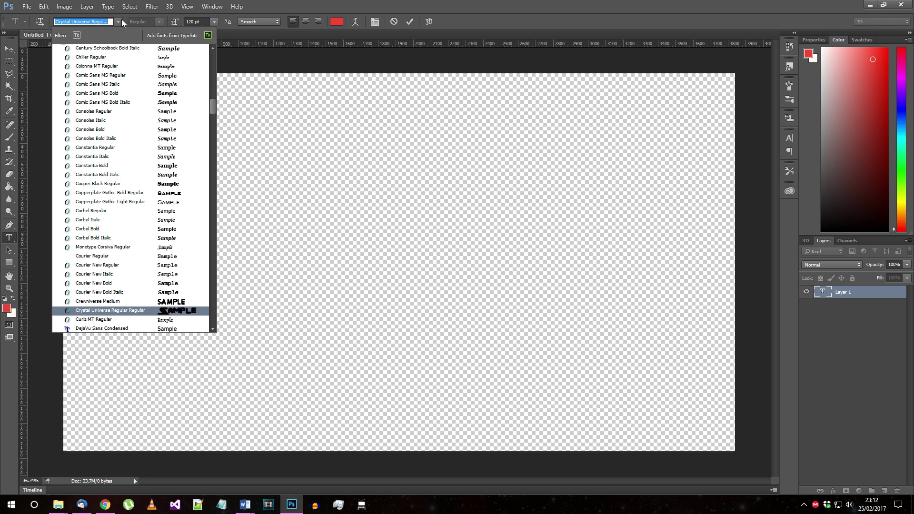
{"action": "left_click", "coordinate": [131, 313]}
{"action": "type", "text": "Logo"}
{"action": "key", "text": "Return"}
{"action": "type", "text": "Tutor"}
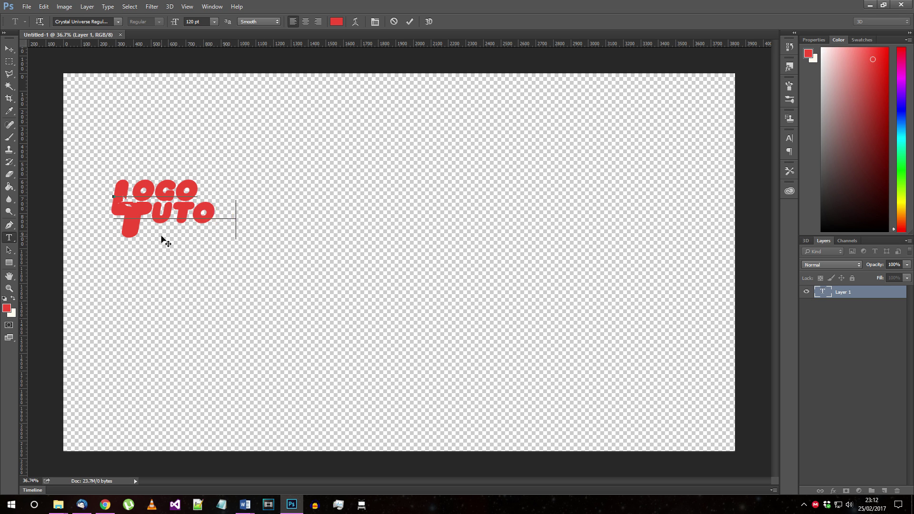
{"action": "type", "text": "ial"}
Enlarge both lines of text to 400 pt
{"action": "key", "text": "Home"}
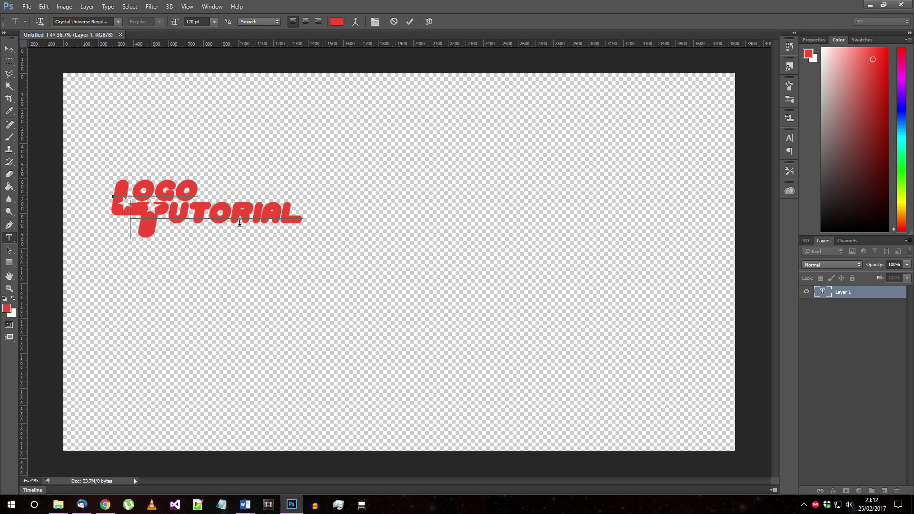
{"action": "key", "text": "ctrl+a"}
{"action": "left_click", "coordinate": [197, 22]}
{"action": "type", "text": "400"}
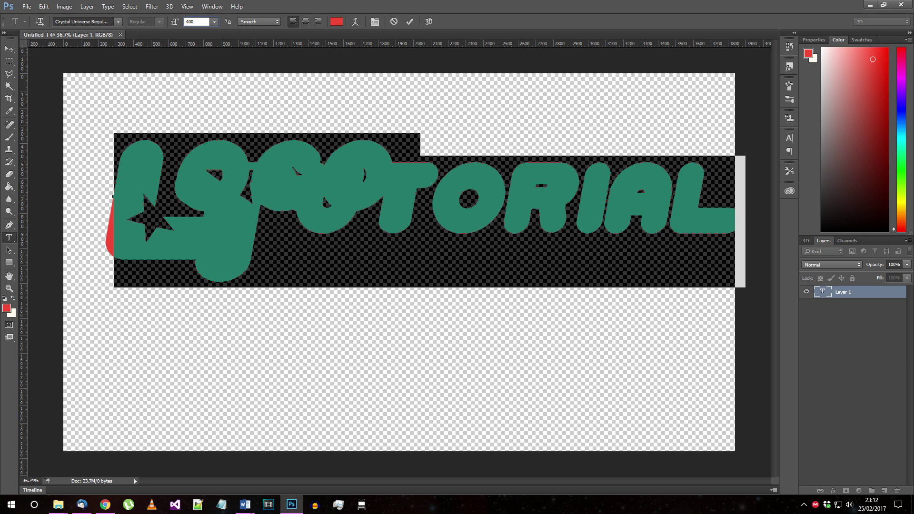
{"action": "key", "text": "Return"}
{"action": "left_click", "coordinate": [242, 219]}
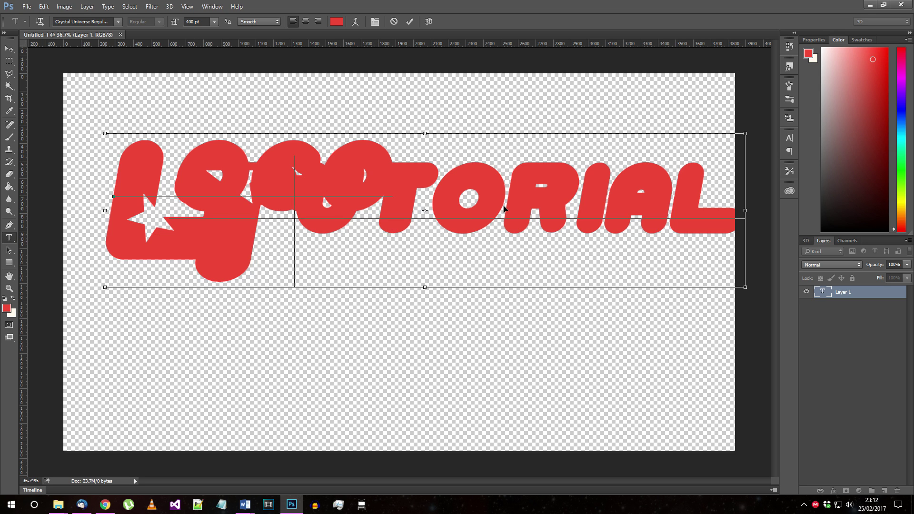
{"action": "key", "text": "ctrl+a"}
Set the text's line spacing to 440 pt in the Character panel
{"action": "left_click", "coordinate": [790, 138]}
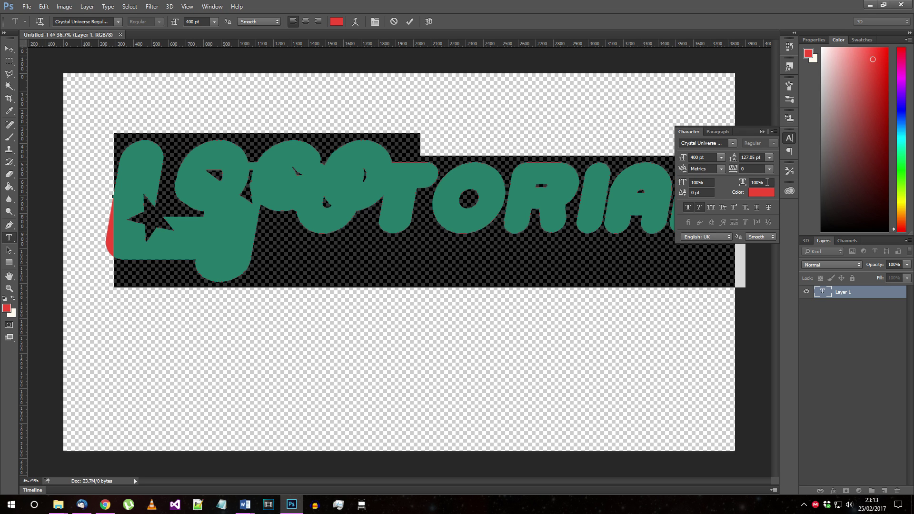
{"action": "left_click", "coordinate": [770, 158]}
{"action": "left_click", "coordinate": [762, 163]}
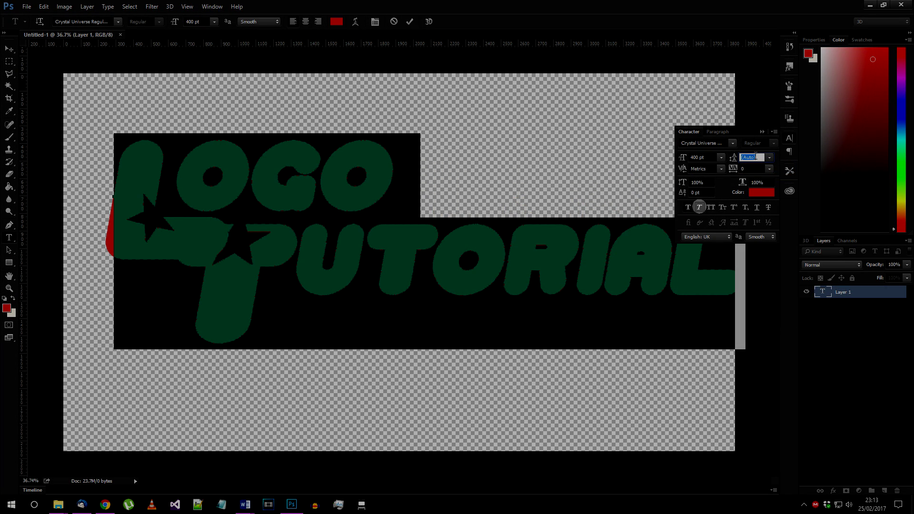
{"action": "type", "text": "30"}
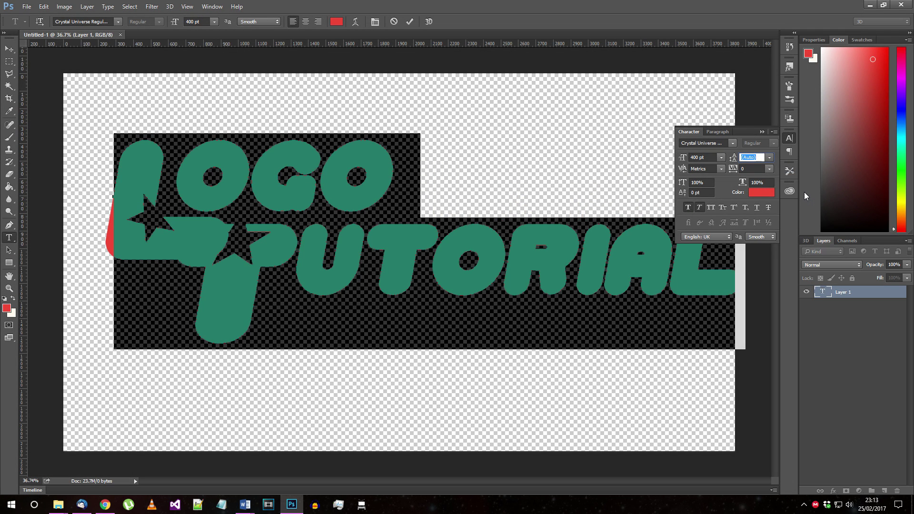
{"action": "type", "text": "0"}
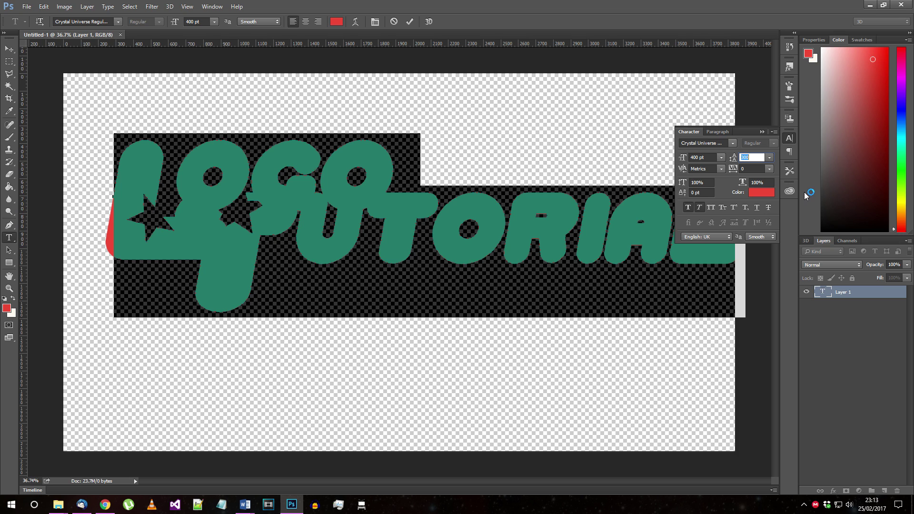
{"action": "key", "text": "BackSpace"}
{"action": "key", "text": "BackSpace"}
{"action": "type", "text": "80"}
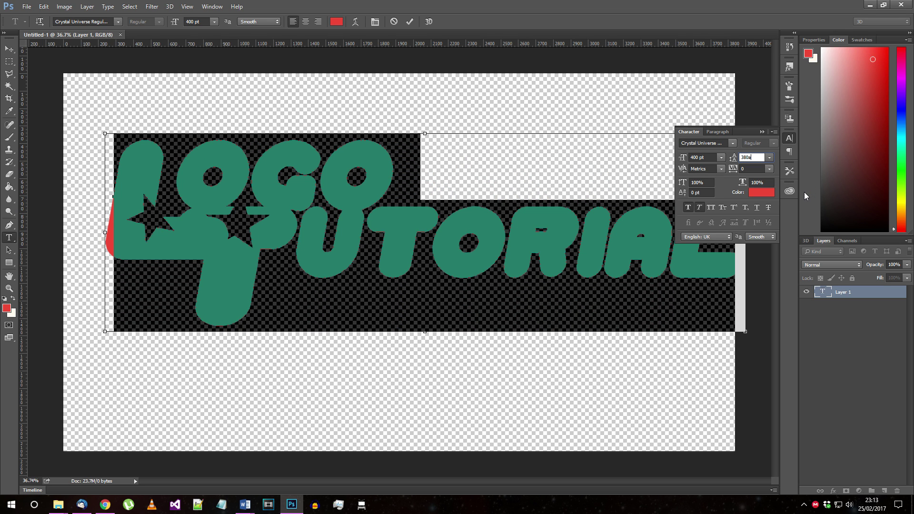
{"action": "key", "text": "BackSpace"}
{"action": "key", "text": "BackSpace"}
{"action": "key", "text": "BackSpace"}
{"action": "type", "text": "440"}
{"action": "key", "text": "Return"}
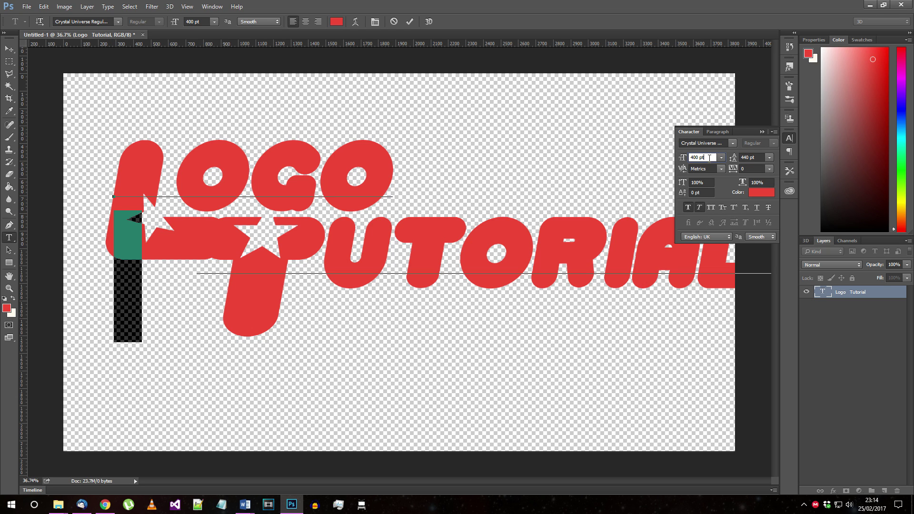
Try a 270 pt font size, then undo back to 400 pt
{"action": "left_click", "coordinate": [702, 158]}
{"action": "type", "text": "270"}
{"action": "key", "text": "Return"}
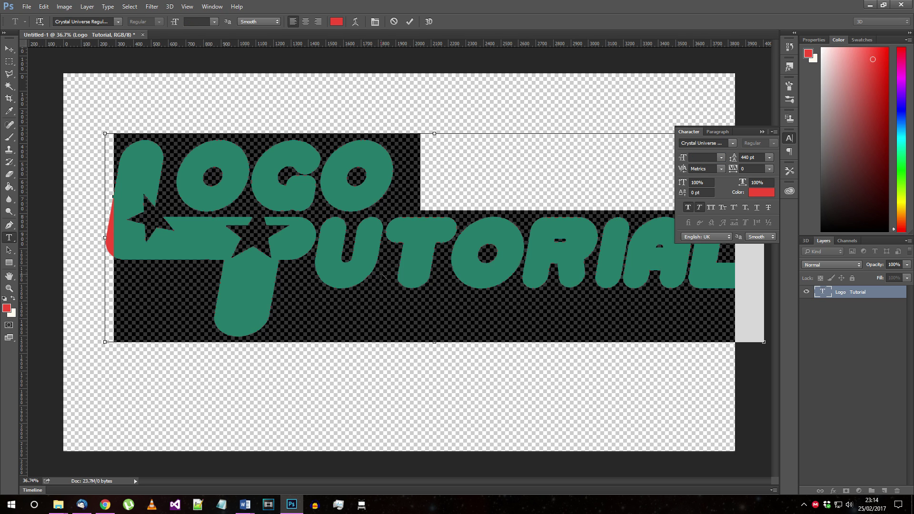
{"action": "key", "text": "ctrl+a"}
{"action": "key", "text": "ctrl+z"}
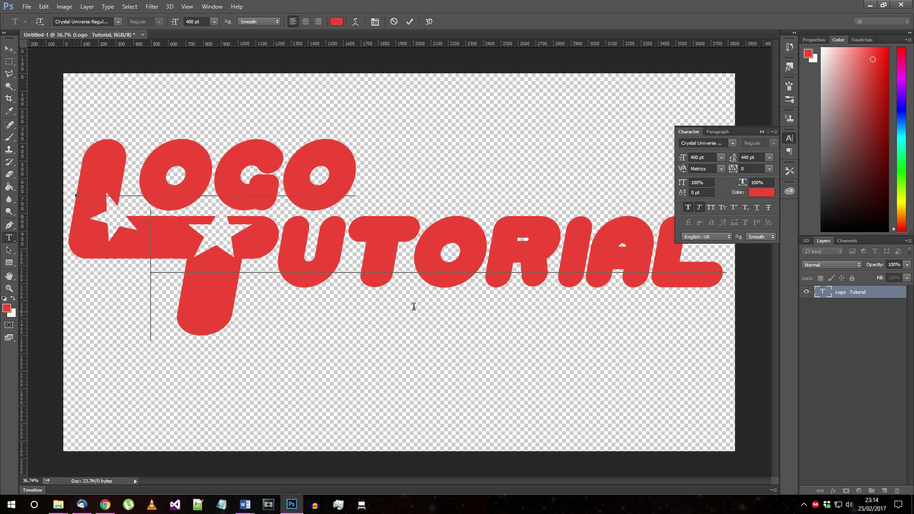
Set the font size to 380 pt and the leading to 415 pt
{"action": "key", "text": "ctrl+a"}
{"action": "type", "text": "380"}
{"action": "key", "text": "Tab"}
{"action": "type", "text": "420"}
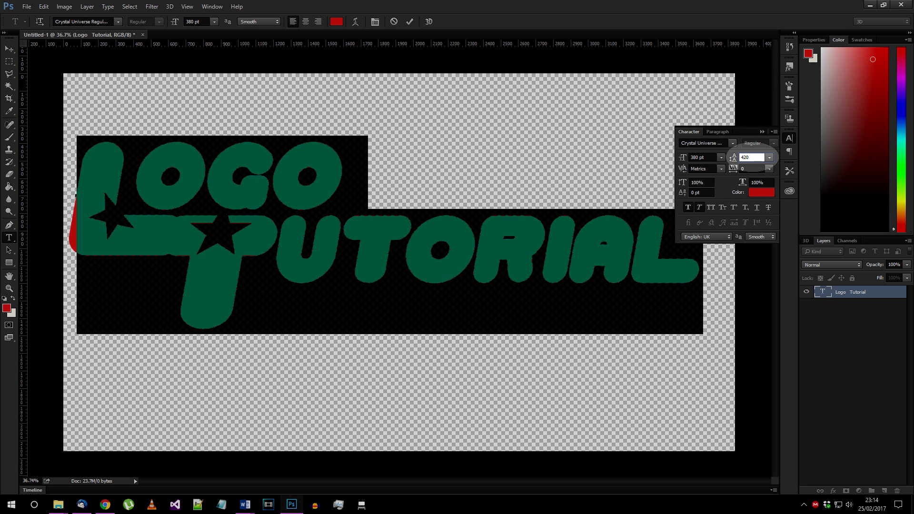
{"action": "key", "text": "BackSpace"}
{"action": "key", "text": "BackSpace"}
{"action": "type", "text": "10"}
{"action": "key", "text": "BackSpace"}
{"action": "type", "text": "5"}
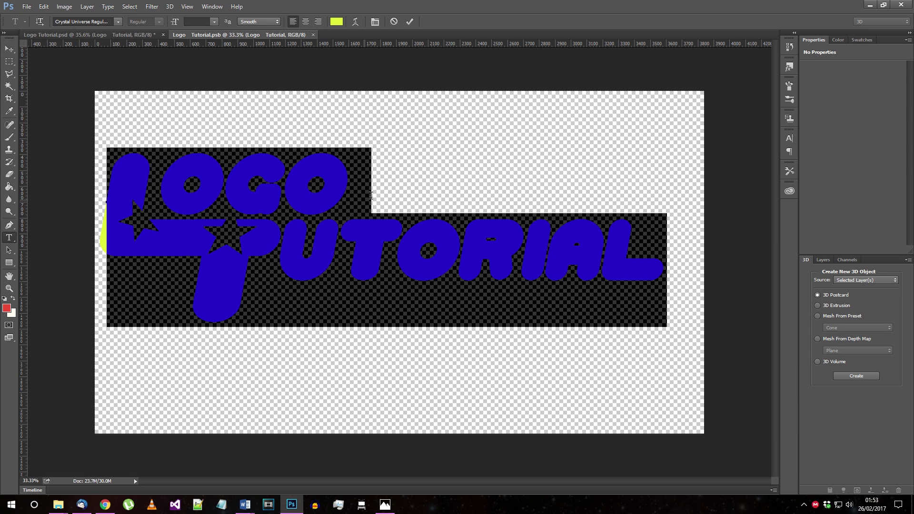
Commit the text and convert the Logo Tutorial layer with New 3D Extrusion from Selected Layer
{"action": "left_click", "coordinate": [372, 211]}
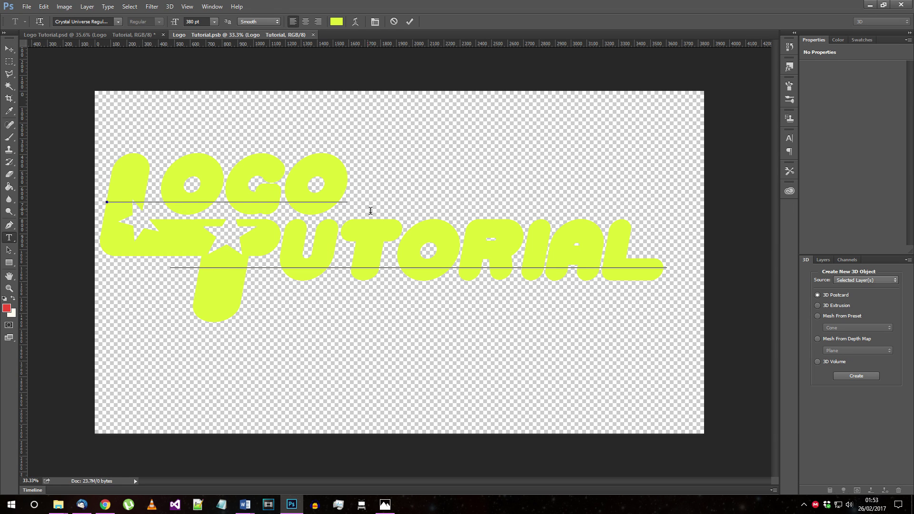
{"action": "type", "text": "*"}
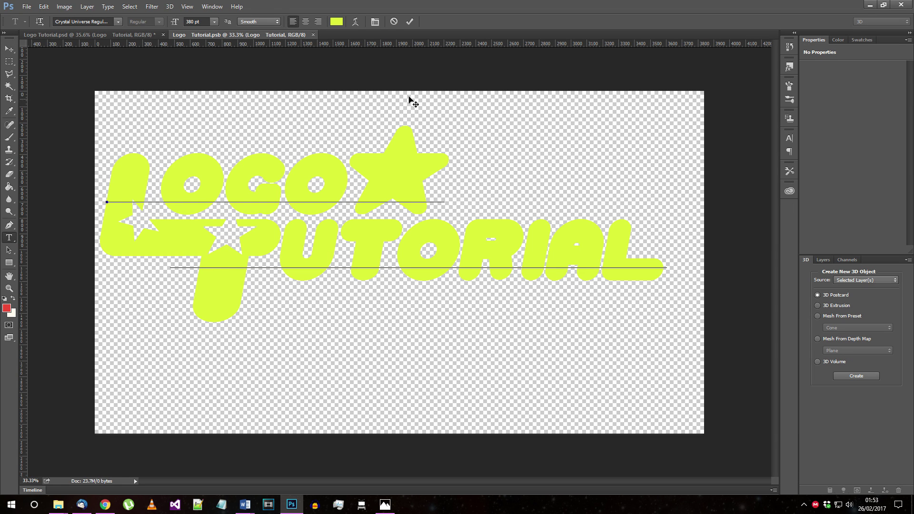
{"action": "left_click", "coordinate": [409, 22]}
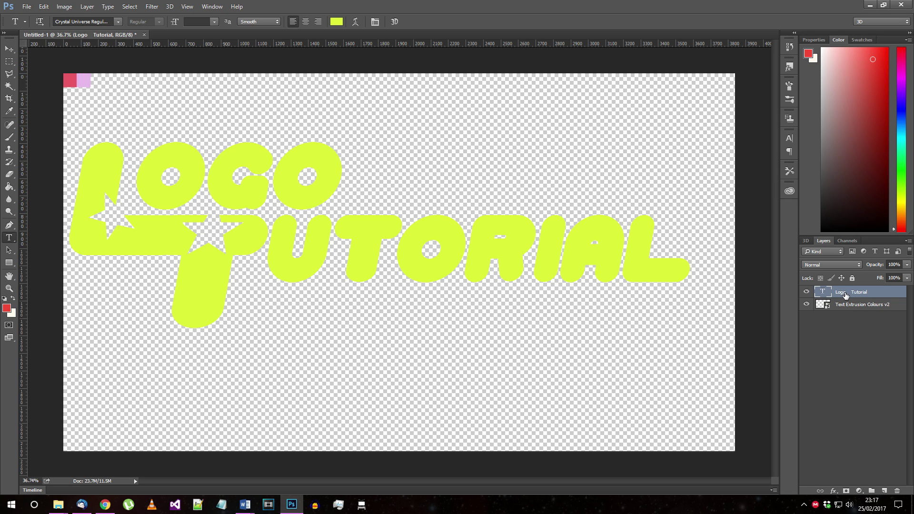
{"action": "right_click", "coordinate": [844, 295]}
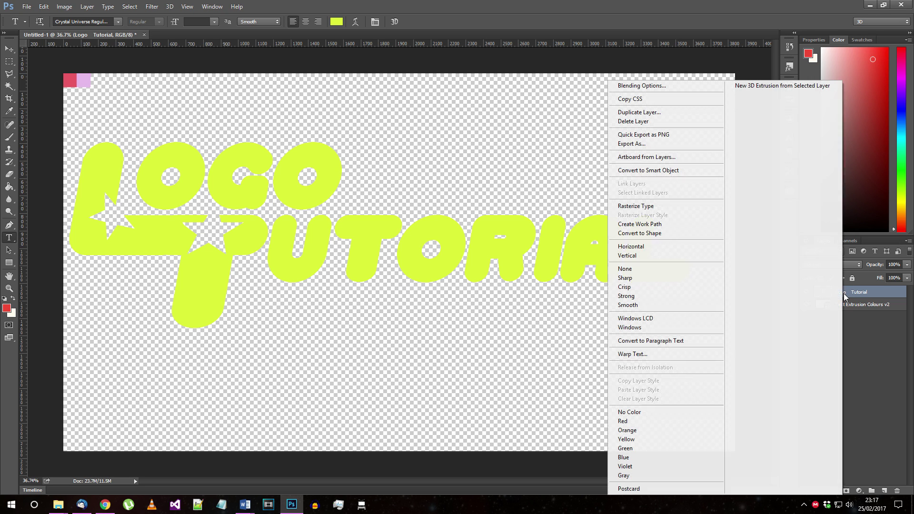
{"action": "left_click", "coordinate": [766, 87]}
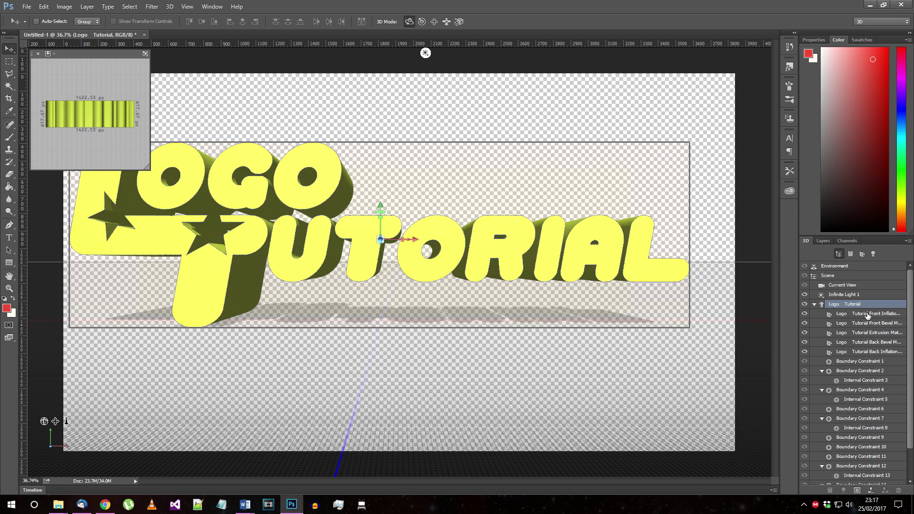
Turn off Cast Shadows and Catch Shadows on the logo mesh
{"action": "double_click", "coordinate": [845, 304]}
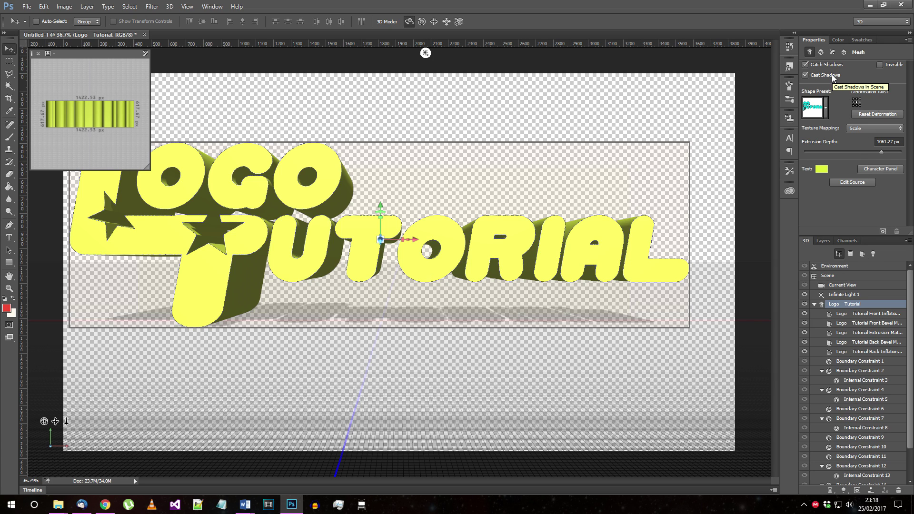
{"action": "left_click", "coordinate": [806, 75]}
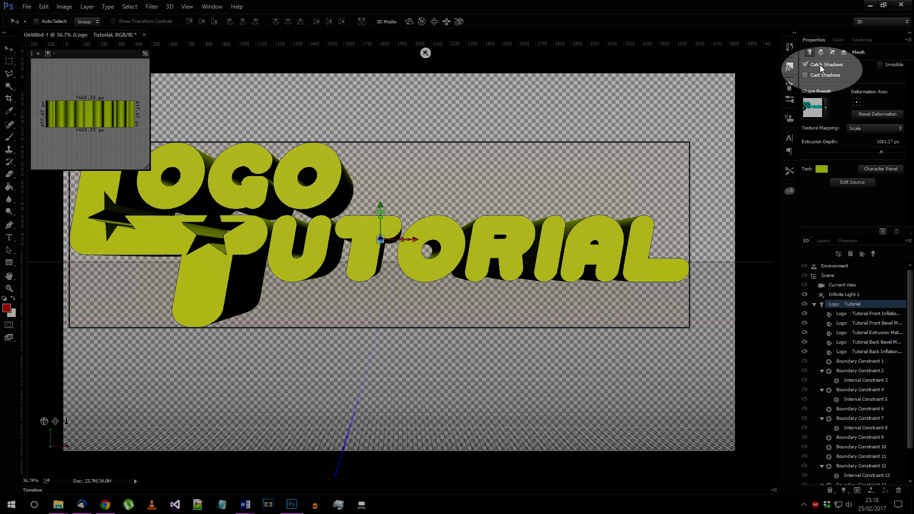
{"action": "left_click", "coordinate": [821, 68]}
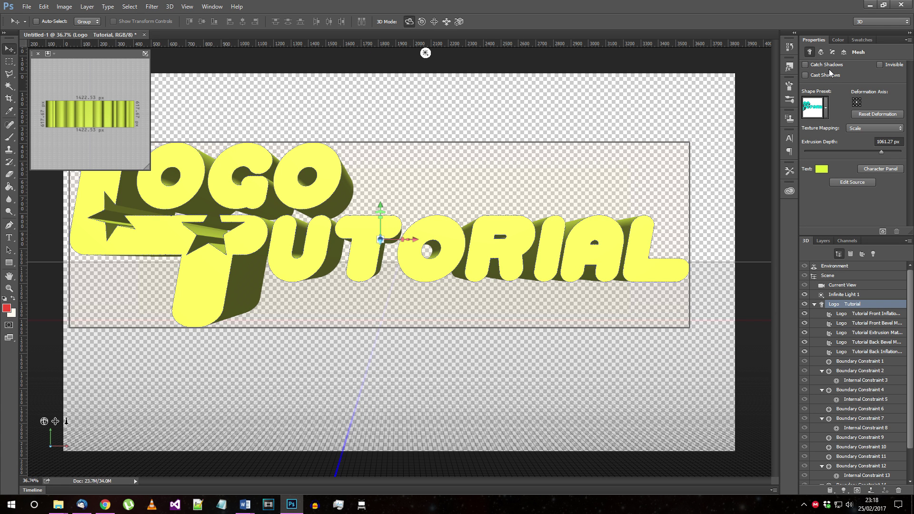
Switch the camera to Orthographic and tilt the logo slightly around the X axis
{"action": "left_click", "coordinate": [854, 285]}
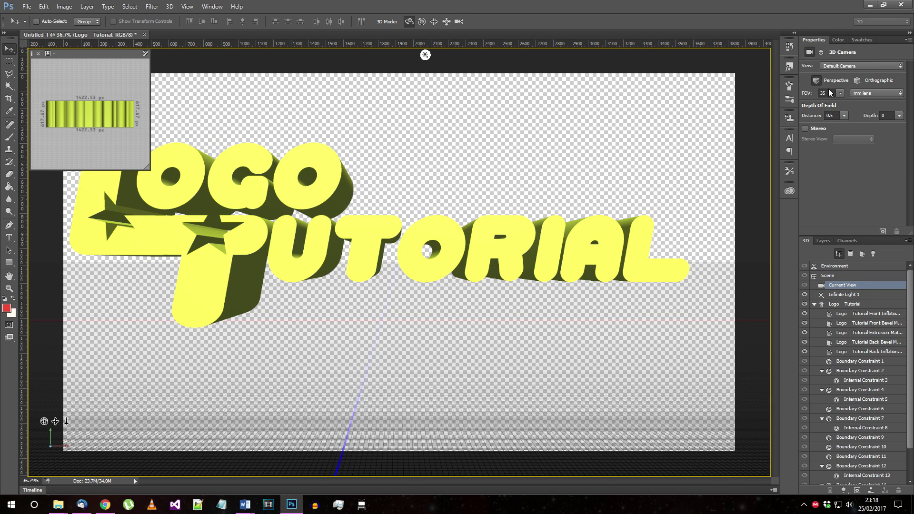
{"action": "left_click", "coordinate": [858, 80]}
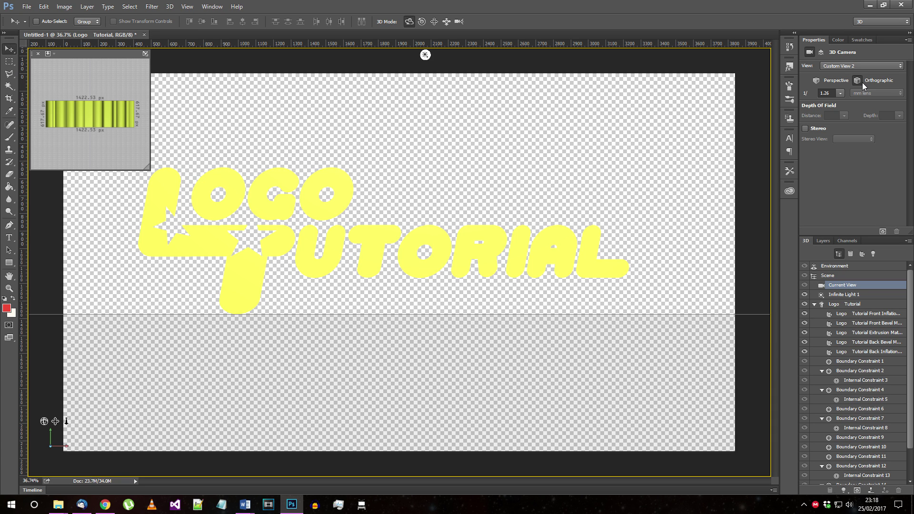
{"action": "left_click", "coordinate": [387, 229]}
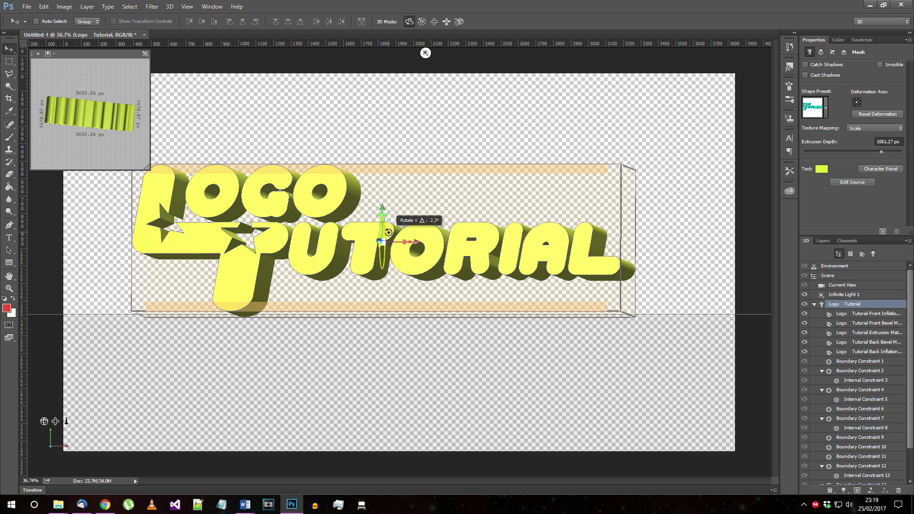
{"action": "left_click_drag", "start_coordinate": [389, 231], "coordinate": [389, 229]}
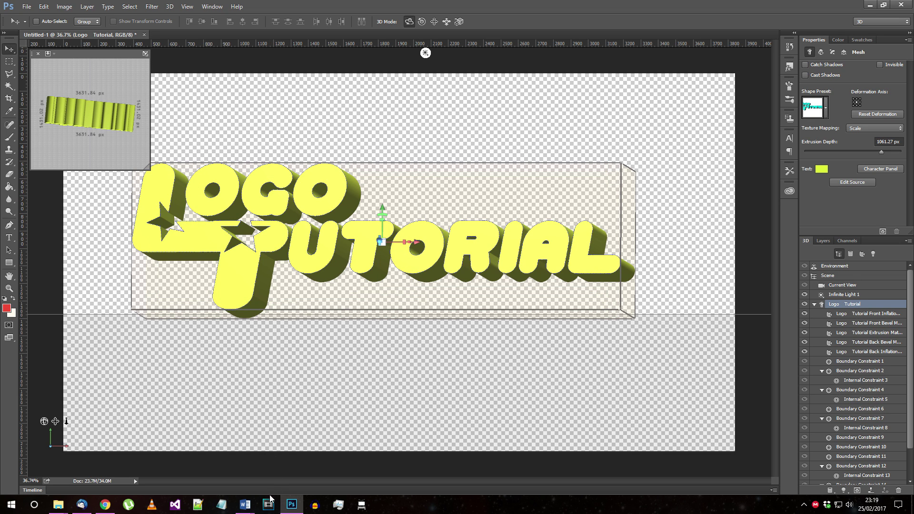
Set the 3D text's rotation to X 7° and Y -9° in the Coordinates properties
{"action": "left_click_drag", "start_coordinate": [379, 235], "coordinate": [378, 233]}
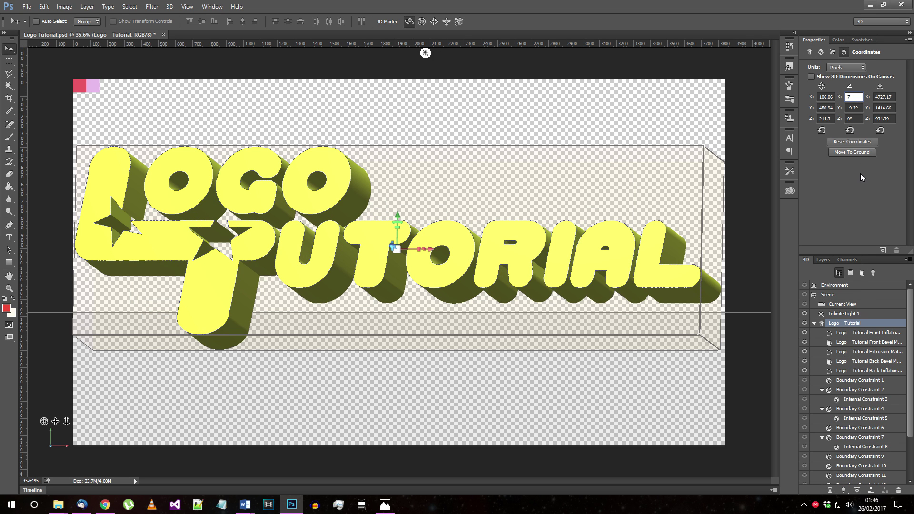
{"action": "type", "text": "7"}
{"action": "key", "text": "Return"}
{"action": "key", "text": "Tab"}
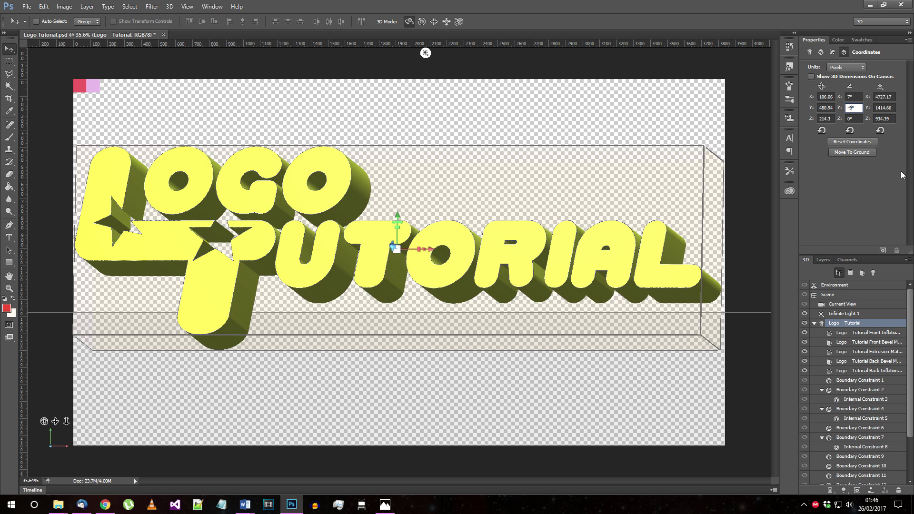
{"action": "type", "text": "-9"}
{"action": "key", "text": "Return"}
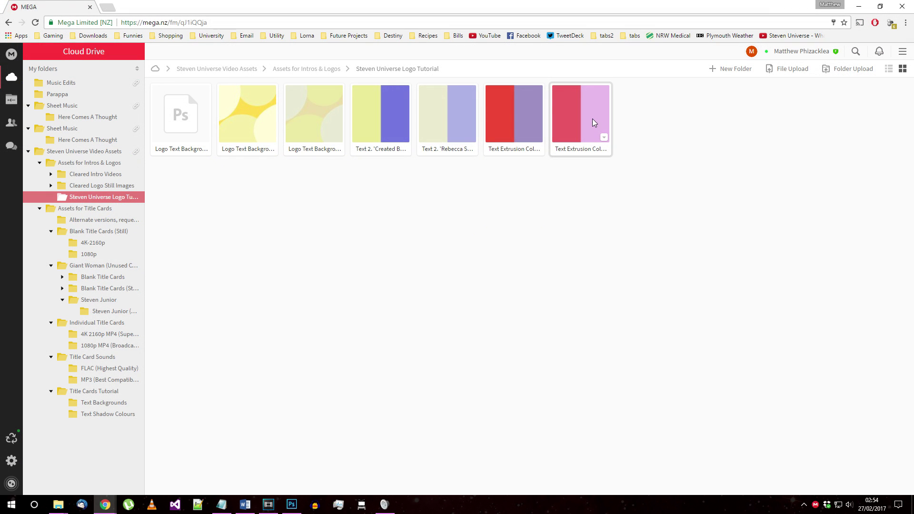
Drag Text Extrusion Colours v2.png from the MEGA folder into the Photoshop document
{"action": "left_click_drag", "start_coordinate": [581, 127], "coordinate": [582, 130]}
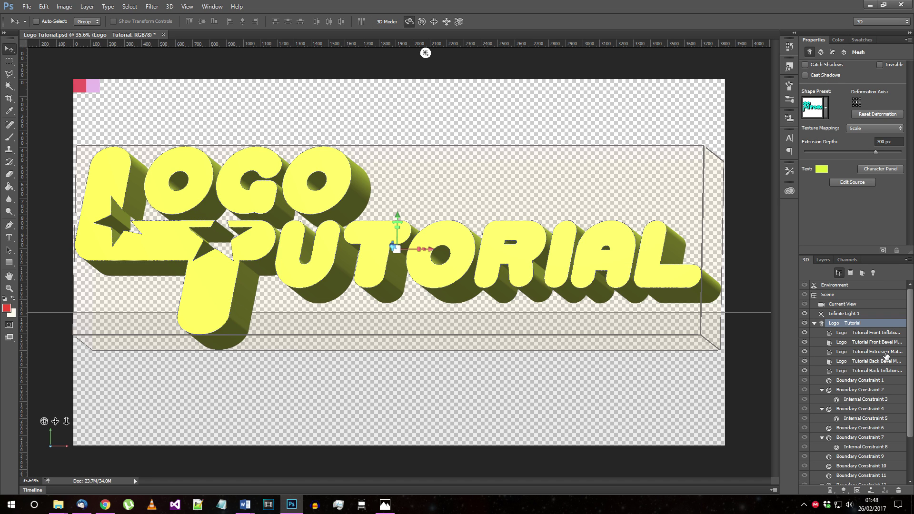
Set the Extrusion Material's diffuse colour to the red canvas swatch (RGB 235, 89, 99)
{"action": "left_click", "coordinate": [880, 353]}
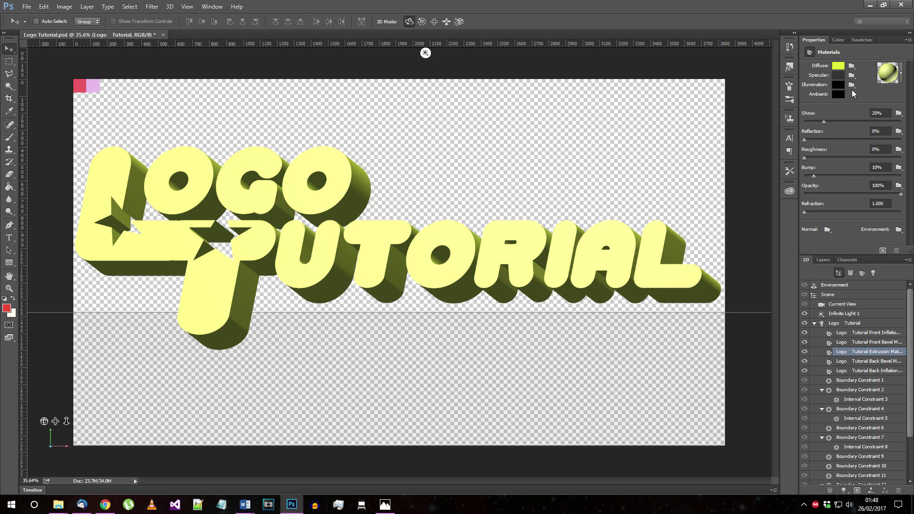
{"action": "left_click", "coordinate": [840, 68]}
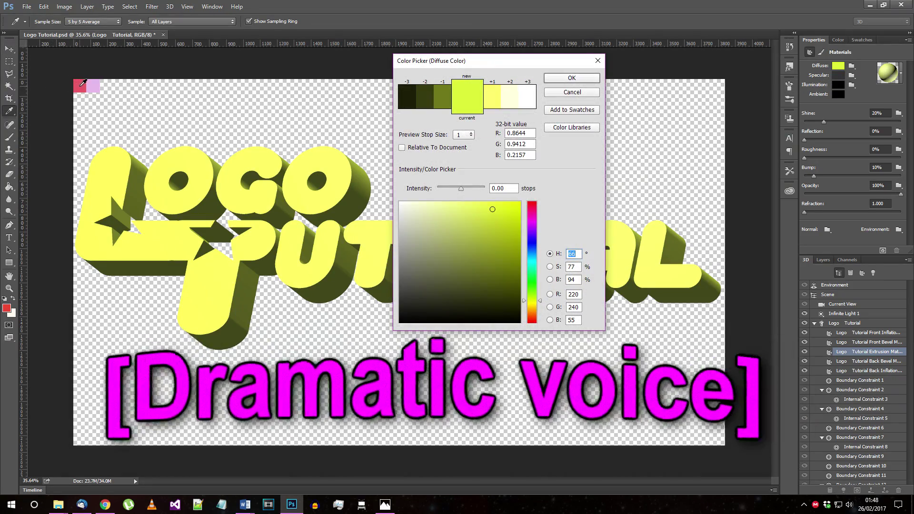
{"action": "left_click", "coordinate": [81, 86]}
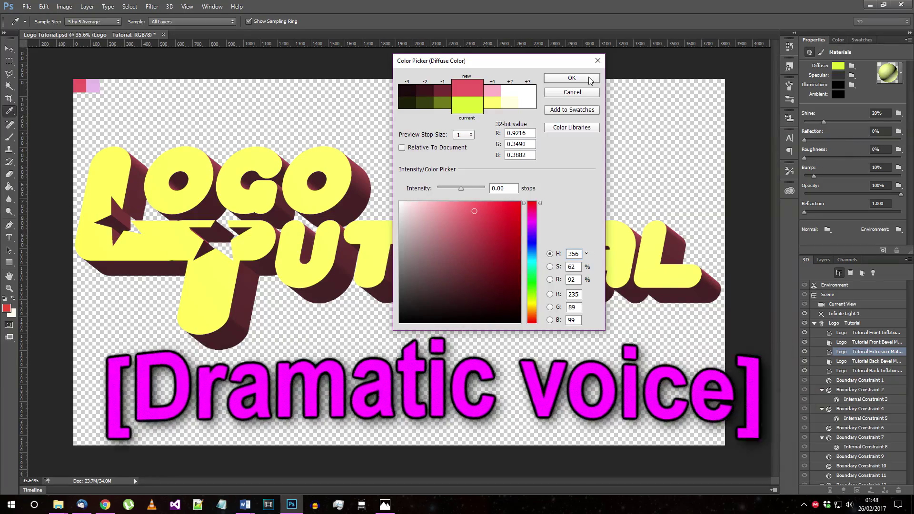
{"action": "left_click", "coordinate": [560, 78]}
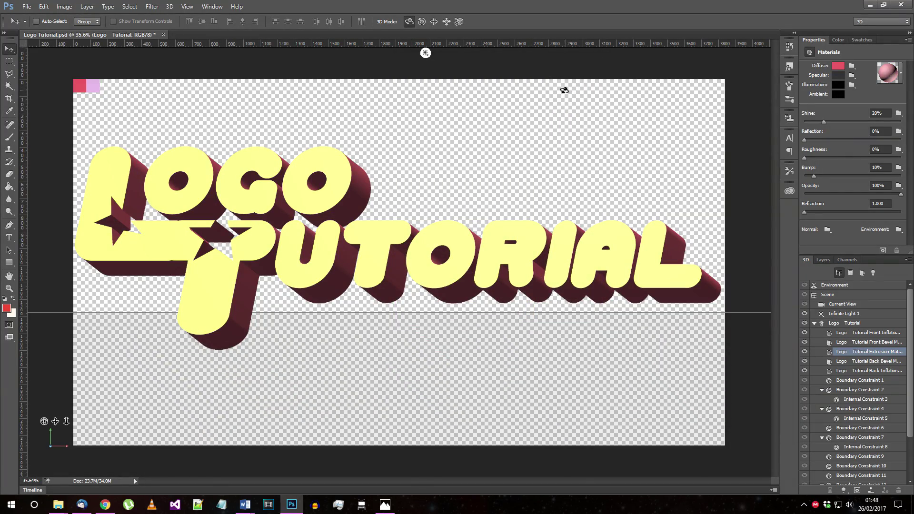
{"action": "left_click", "coordinate": [842, 323]}
{"action": "left_click", "coordinate": [843, 314]}
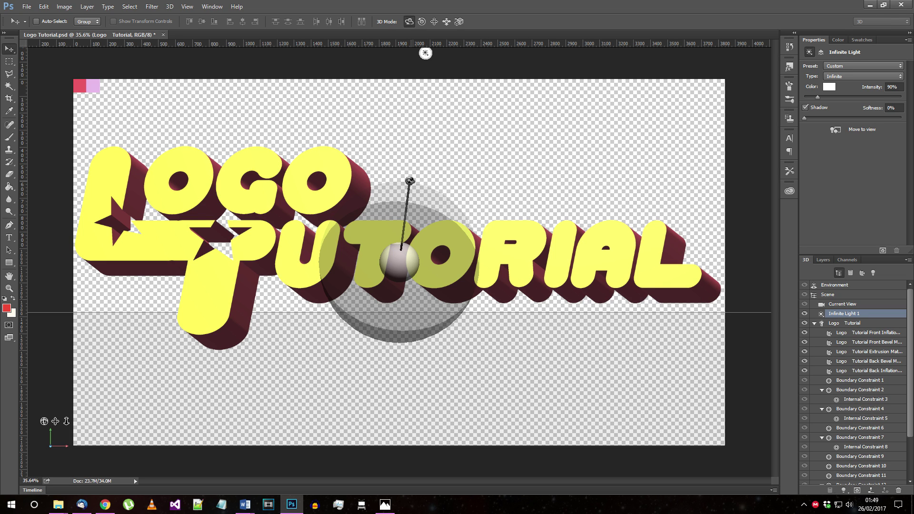
Rotate Infinite Light 1 to X -25°, Y -30°, Z -42°
{"action": "left_click_drag", "start_coordinate": [409, 182], "coordinate": [394, 348]}
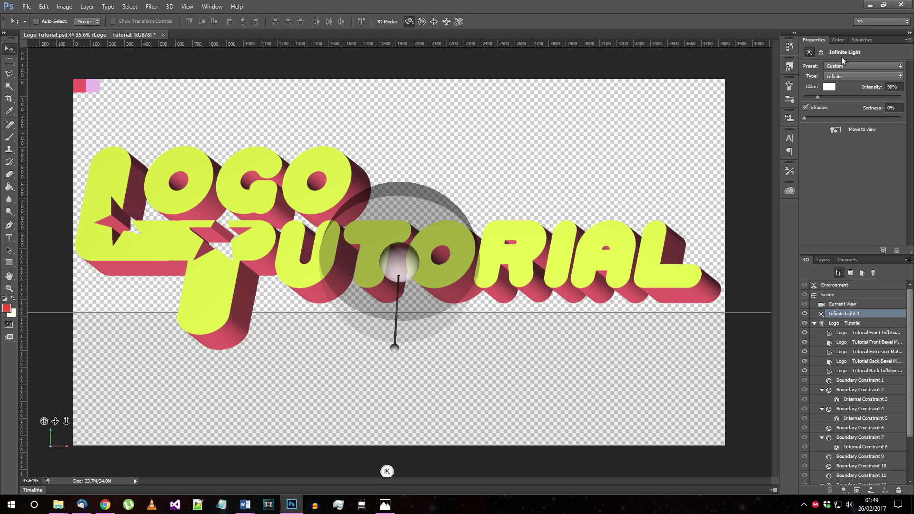
{"action": "left_click", "coordinate": [822, 53]}
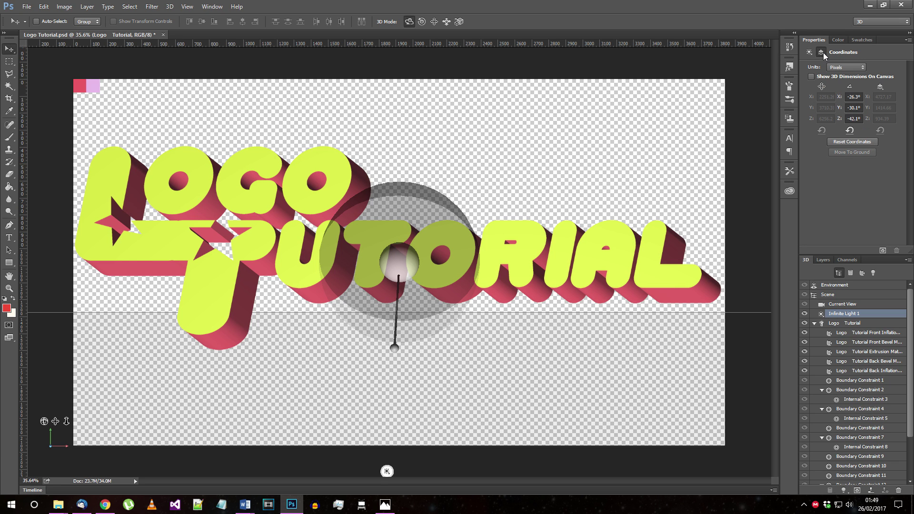
{"action": "left_click", "coordinate": [862, 107]}
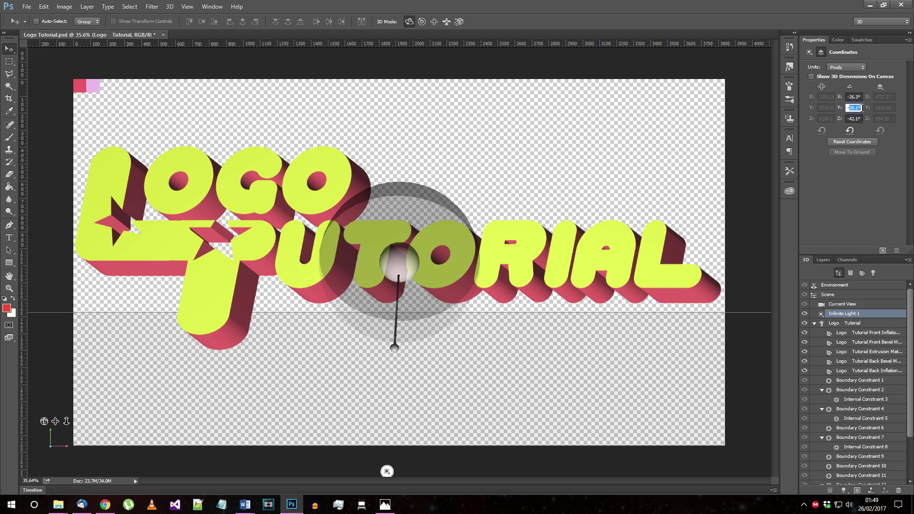
{"action": "left_click", "coordinate": [862, 118]}
{"action": "key", "text": "Right"}
{"action": "type", "text": "5"}
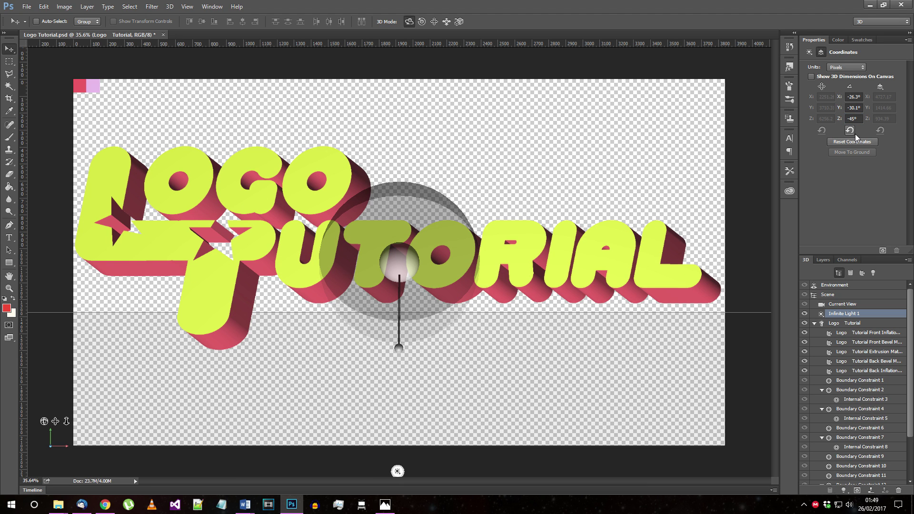
{"action": "left_click", "coordinate": [855, 134]}
{"action": "type", "text": "-25"}
{"action": "key", "text": "Return"}
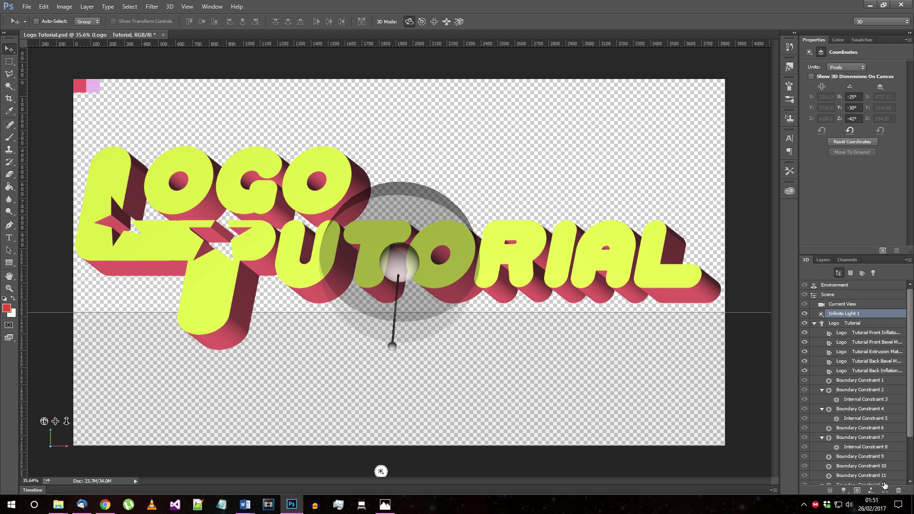
Add a new infinite light and colour it lavender by sampling the canvas swatch
{"action": "left_click", "coordinate": [844, 491]}
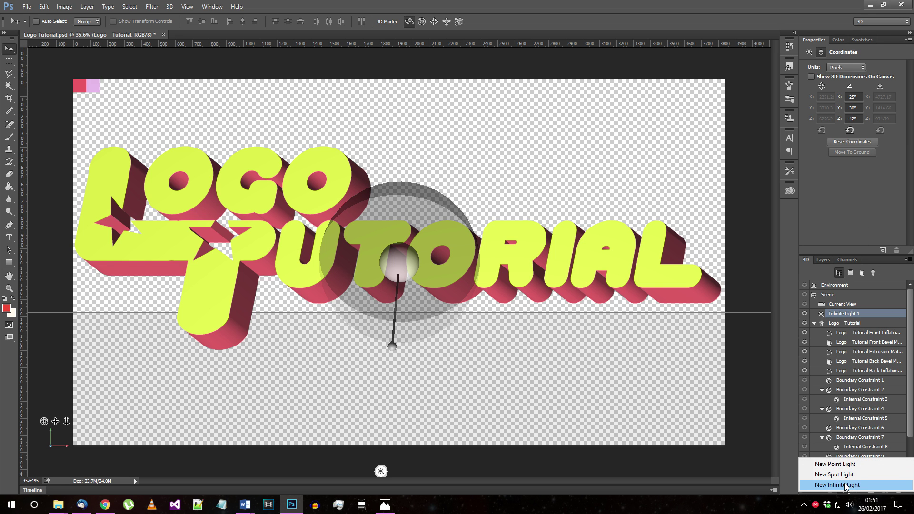
{"action": "left_click", "coordinate": [846, 486]}
{"action": "left_click", "coordinate": [829, 86]}
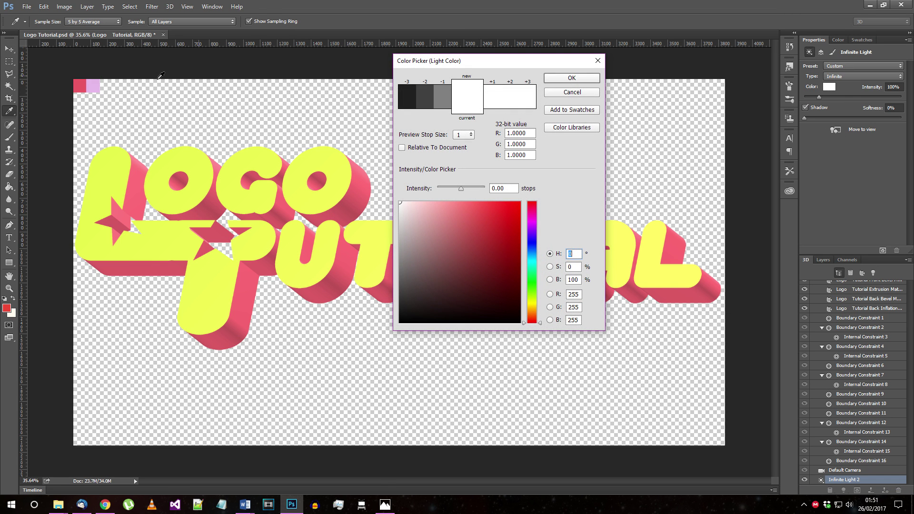
{"action": "left_click", "coordinate": [94, 86]}
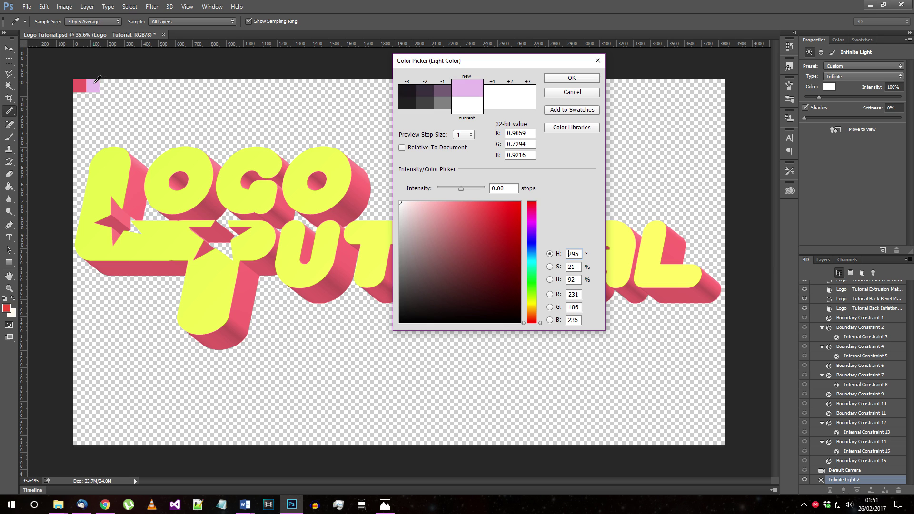
{"action": "left_click", "coordinate": [572, 77]}
Angle the new light to Z -75° and raise its intensity to 211%
{"action": "left_click_drag", "start_coordinate": [487, 177], "coordinate": [495, 98]}
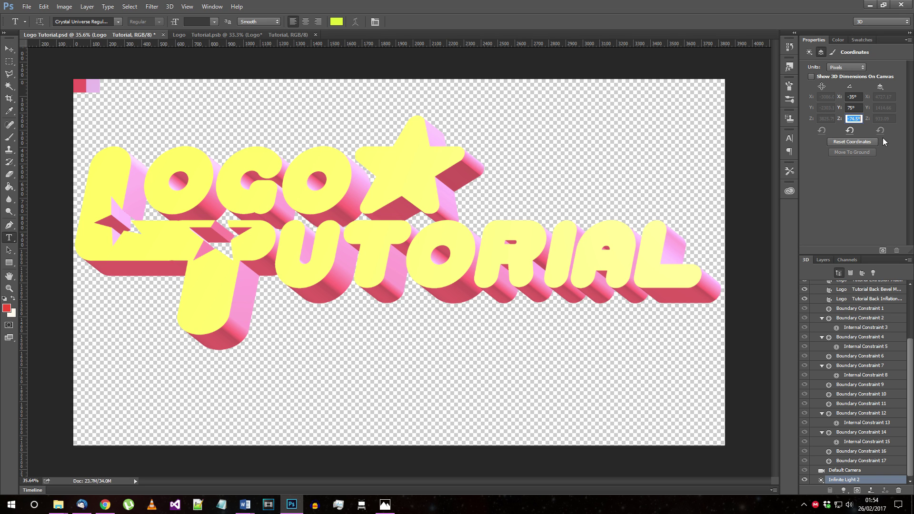
{"action": "type", "text": "-75"}
{"action": "key", "text": "Tab"}
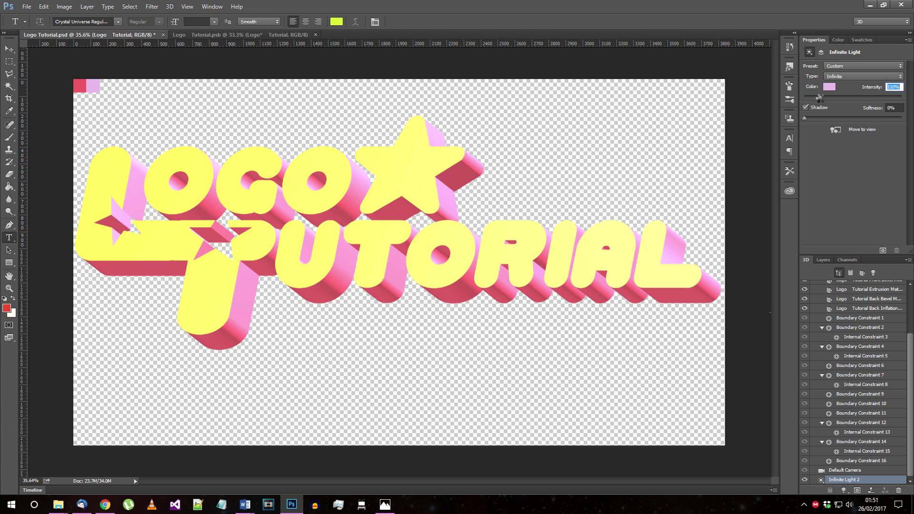
{"action": "left_click_drag", "start_coordinate": [824, 97], "coordinate": [836, 98]}
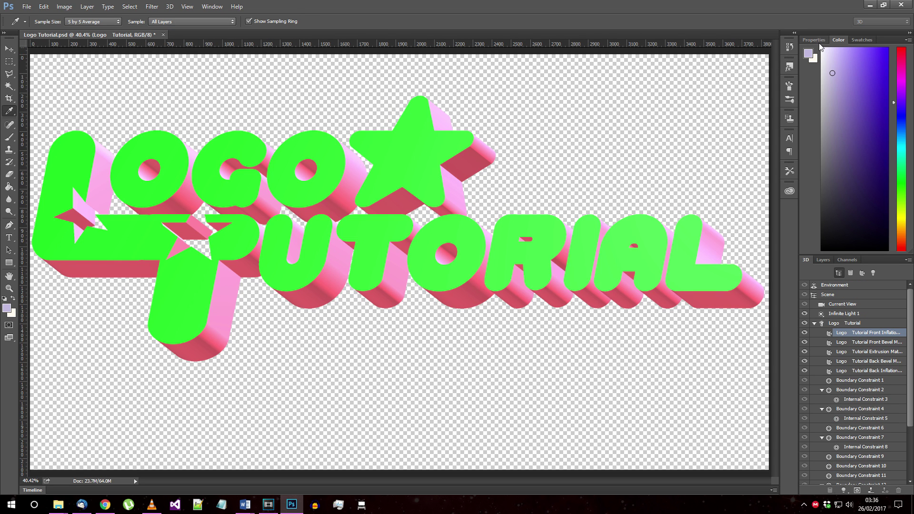
Adjust the diffuse colour of the logo's front material
{"action": "left_click", "coordinate": [817, 41]}
{"action": "left_click", "coordinate": [839, 67]}
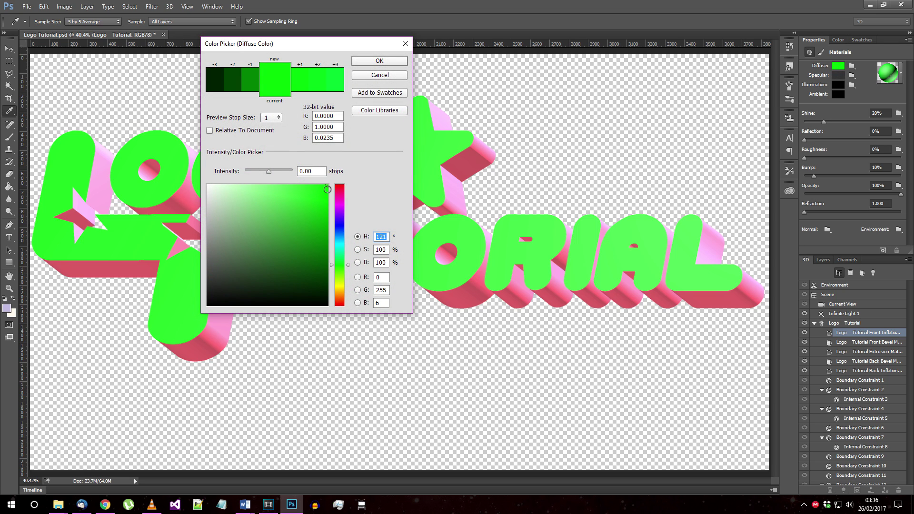
{"action": "left_click", "coordinate": [398, 60]}
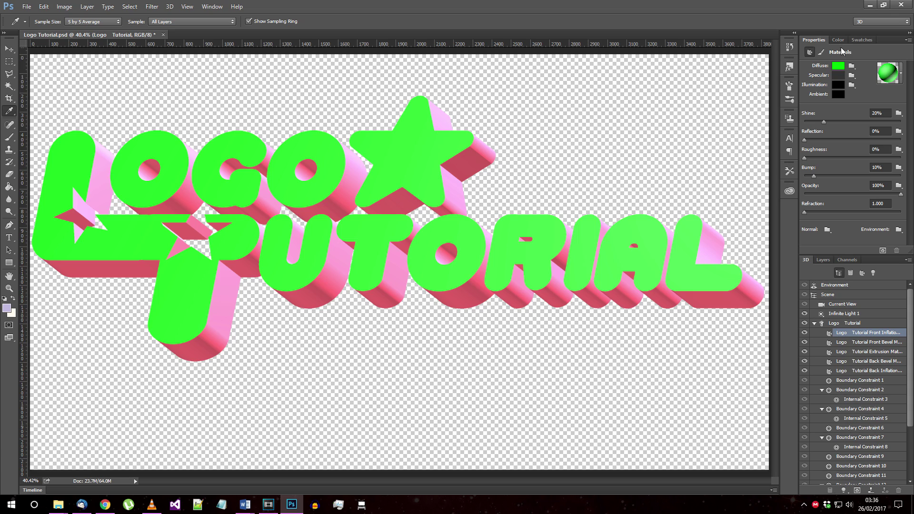
Duplicate the Logo Tutorial layer as 'Logo Tutorial copy'
{"action": "left_click", "coordinate": [823, 260]}
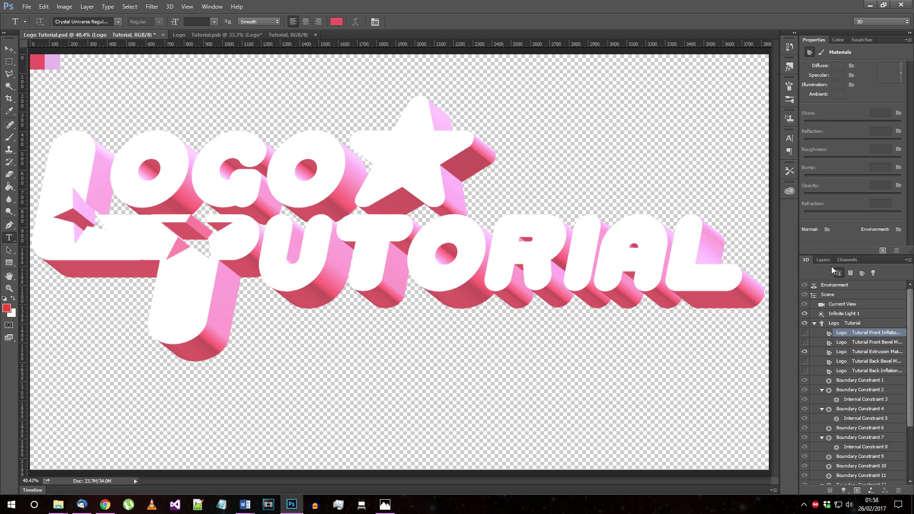
{"action": "left_click", "coordinate": [824, 260]}
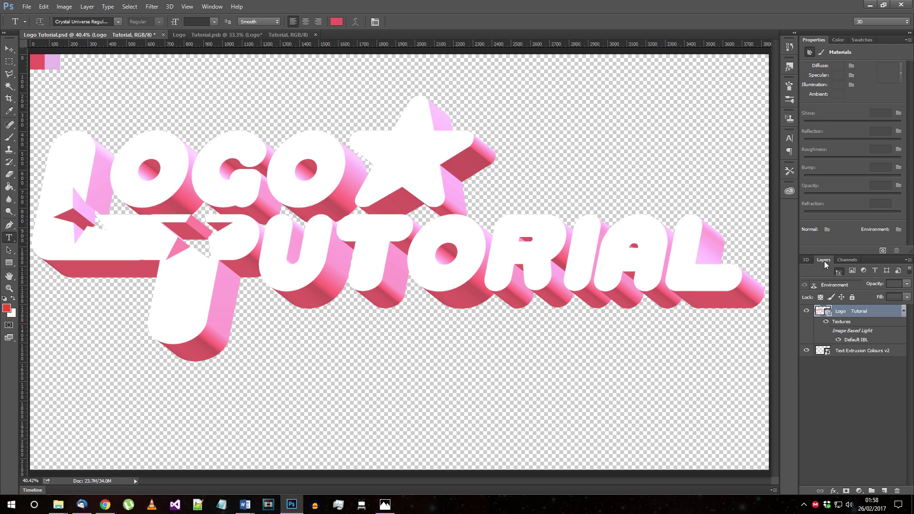
{"action": "right_click", "coordinate": [845, 316]}
{"action": "left_click", "coordinate": [829, 331]}
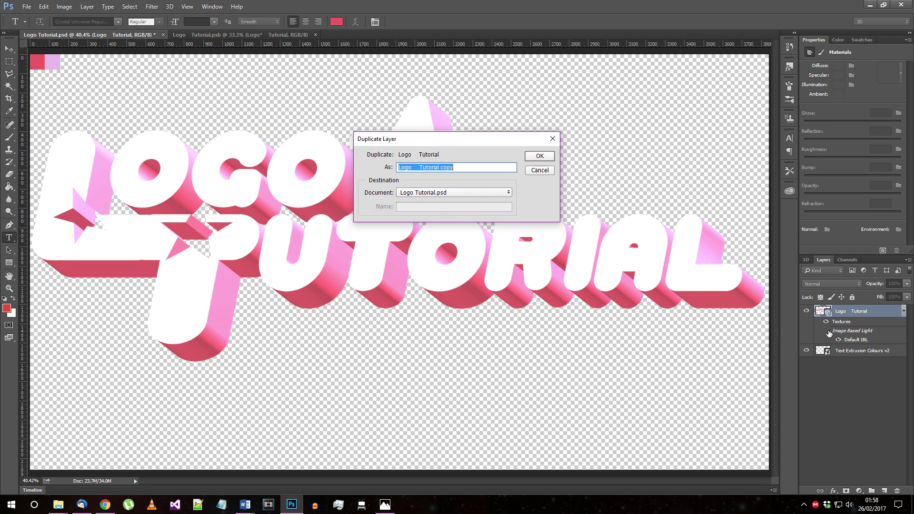
{"action": "left_click", "coordinate": [548, 159]}
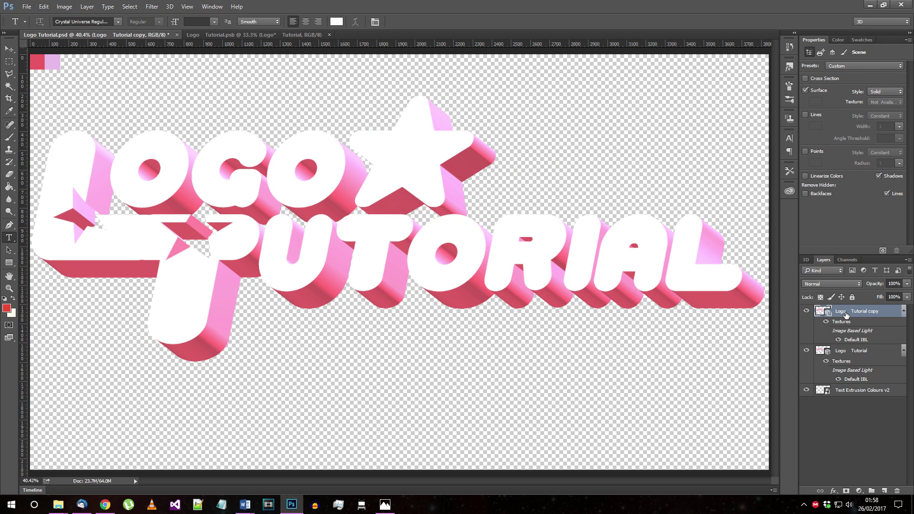
Rasterize the 3D copy and hide the original Logo Tutorial layer
{"action": "right_click", "coordinate": [846, 316]}
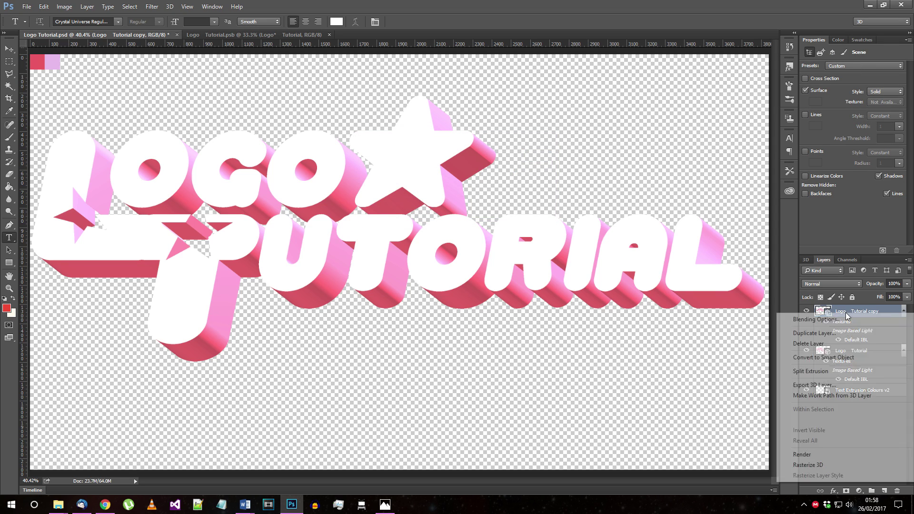
{"action": "left_click", "coordinate": [809, 466]}
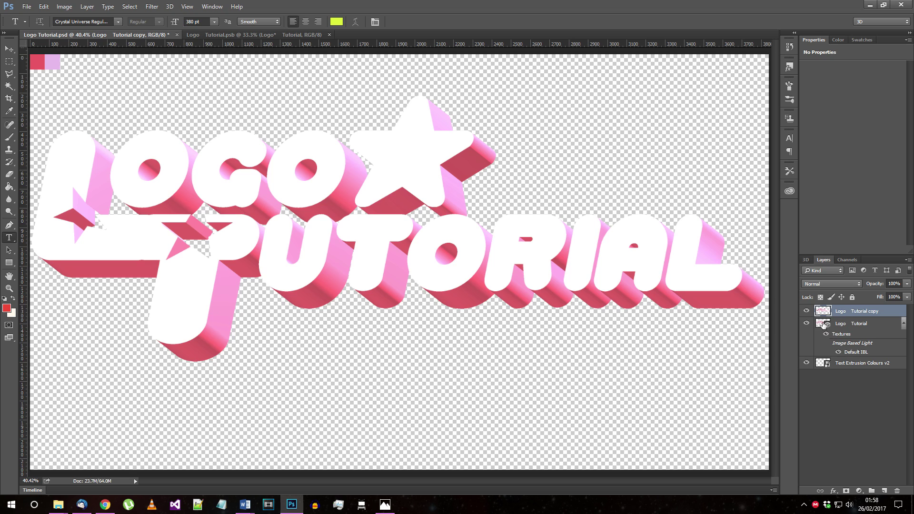
{"action": "left_click", "coordinate": [806, 323]}
Set up a Save for Web export as PNG-8 with no dithering
{"action": "left_click", "coordinate": [26, 7]}
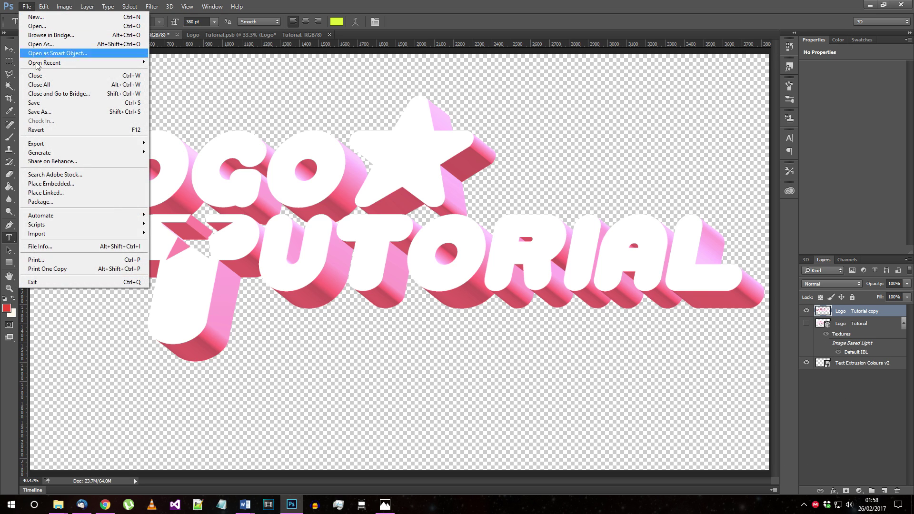
{"action": "mouse_move", "coordinate": [76, 141]}
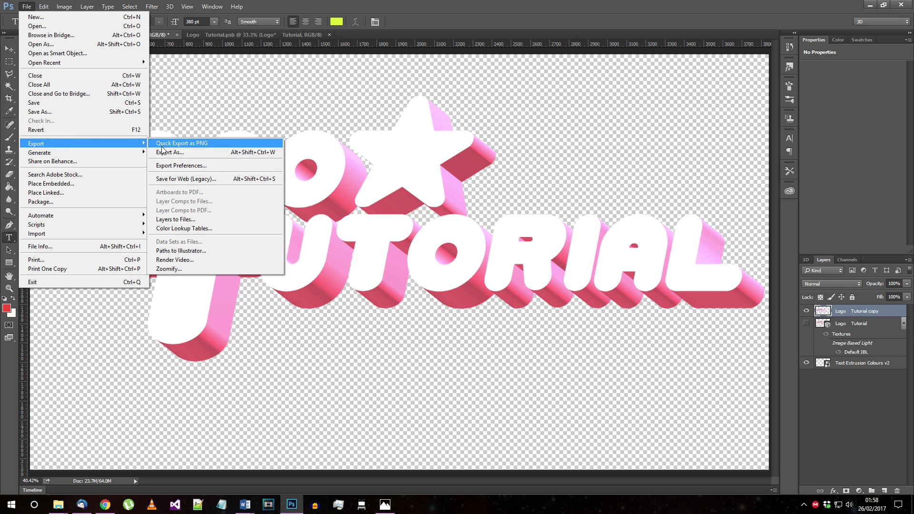
{"action": "left_click", "coordinate": [201, 178]}
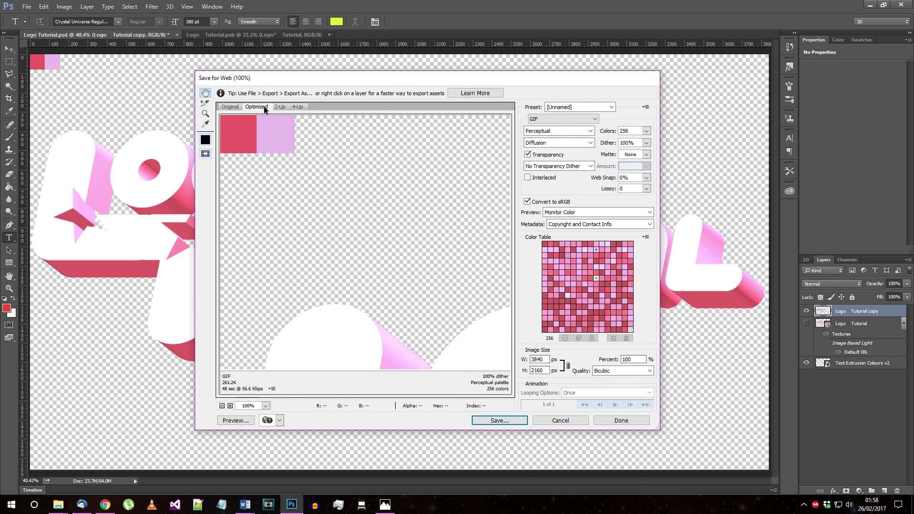
{"action": "left_click", "coordinate": [567, 119]}
{"action": "left_click", "coordinate": [548, 142]}
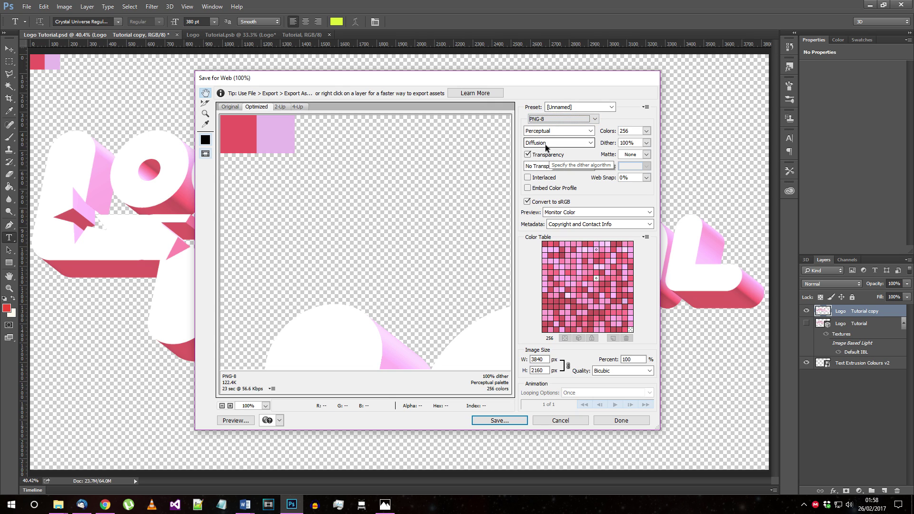
{"action": "left_click", "coordinate": [582, 144]}
{"action": "left_click", "coordinate": [569, 151]}
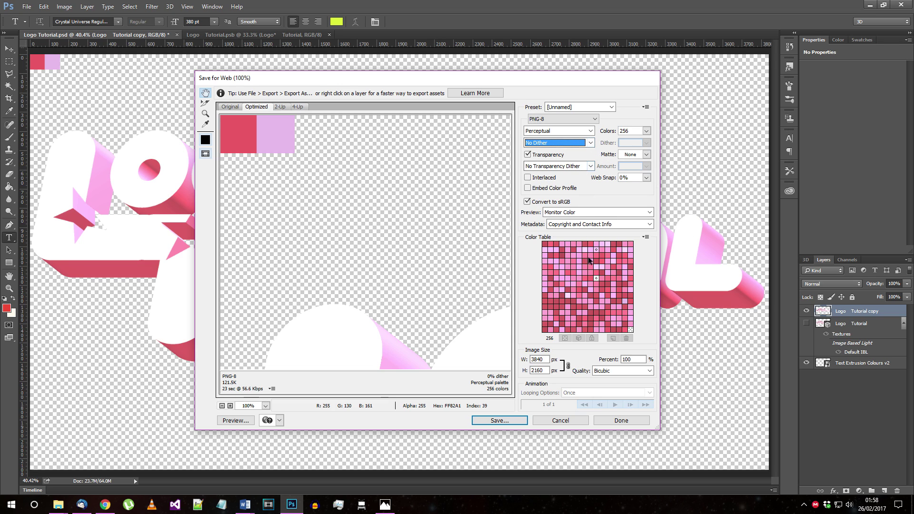
Clear every colour from the export colour table
{"action": "left_click", "coordinate": [646, 236]}
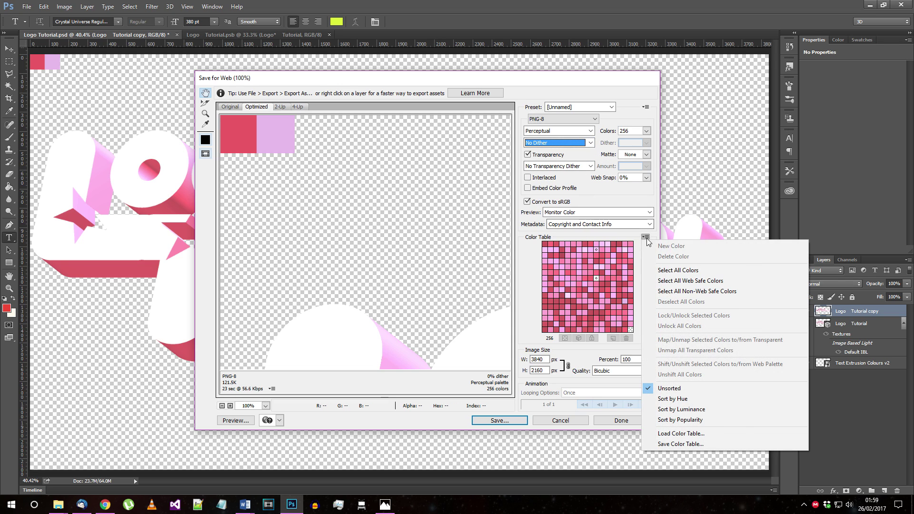
{"action": "left_click", "coordinate": [676, 273]}
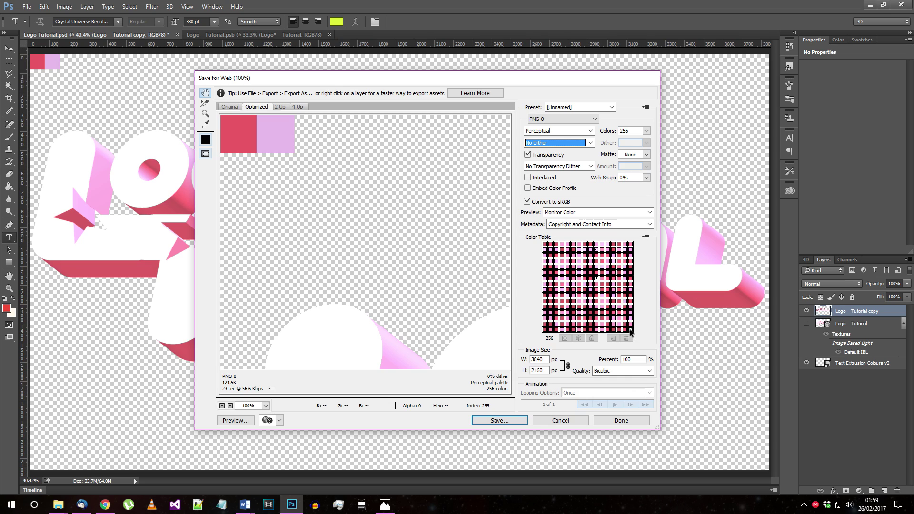
{"action": "left_click", "coordinate": [631, 330]}
{"action": "left_click", "coordinate": [627, 338]}
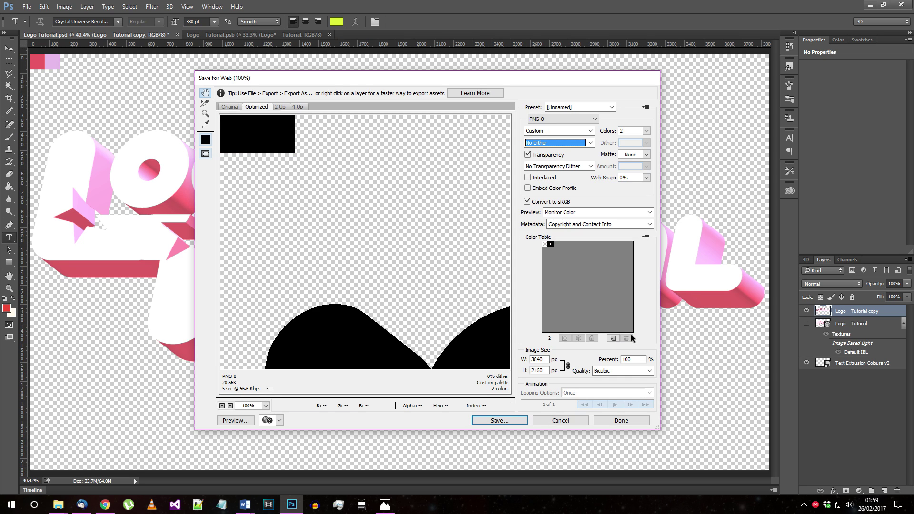
Add the logo's red and pink, sampled from the Original view, to the colour table
{"action": "left_click", "coordinate": [220, 107]}
{"action": "left_click", "coordinate": [205, 124]}
{"action": "left_click", "coordinate": [245, 127]}
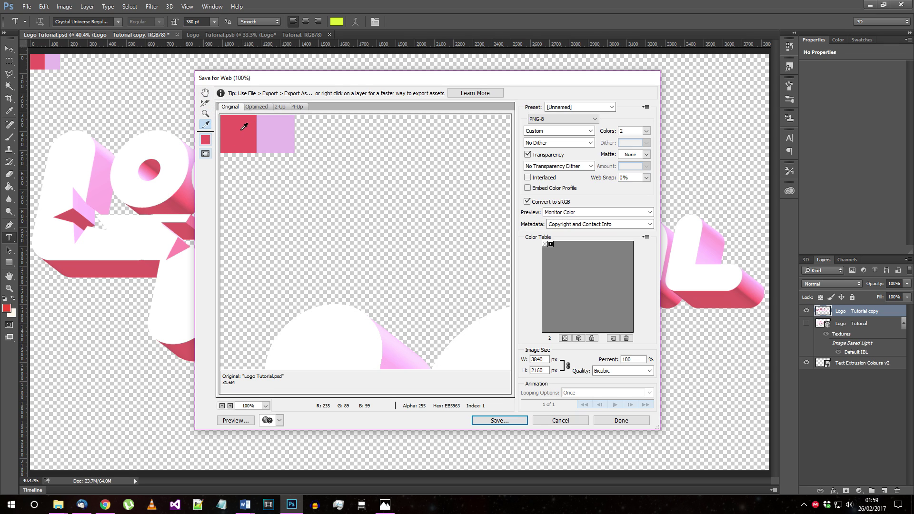
{"action": "left_click", "coordinate": [613, 338]}
{"action": "left_click", "coordinate": [275, 126]}
{"action": "left_click", "coordinate": [613, 339]}
{"action": "left_click", "coordinate": [255, 107]}
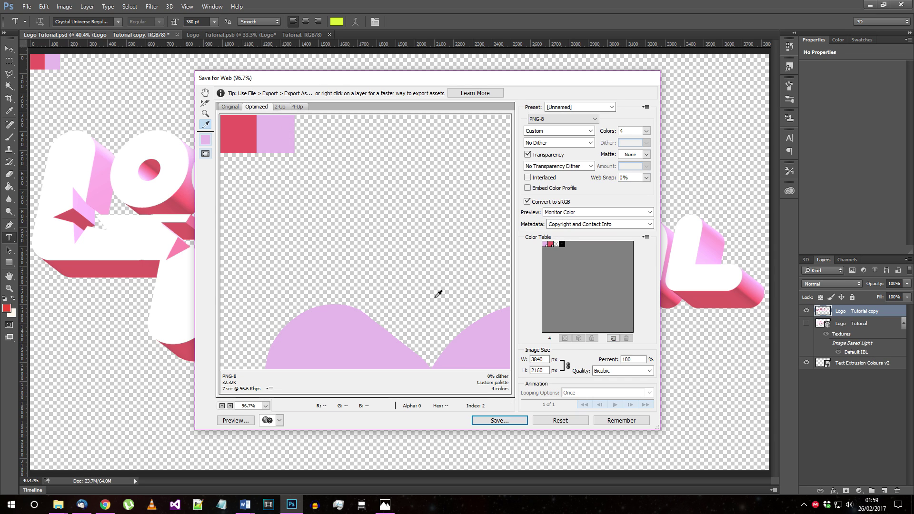
{"action": "key", "text": "ctrl+alt+0"}
Save the optimized PNG into the SU-Style Logos folder, selecting the file name
{"action": "left_click", "coordinate": [498, 420]}
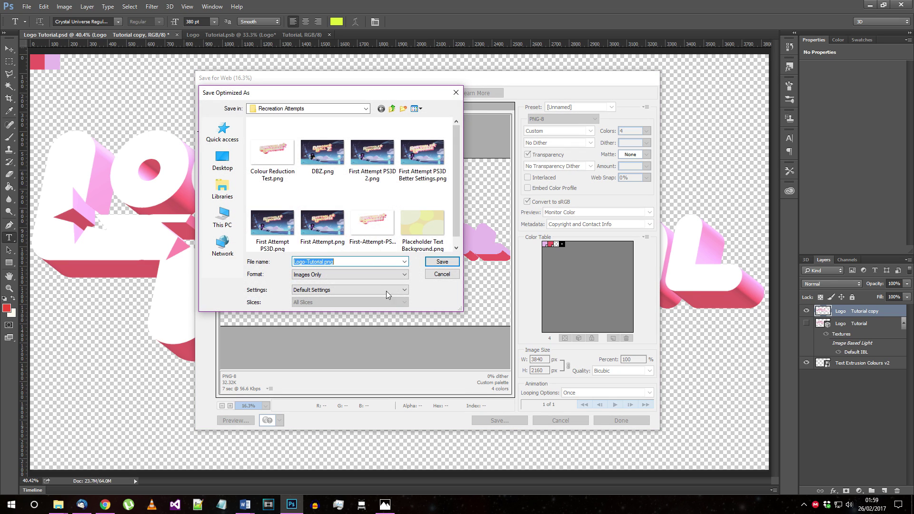
{"action": "left_click", "coordinate": [392, 109]}
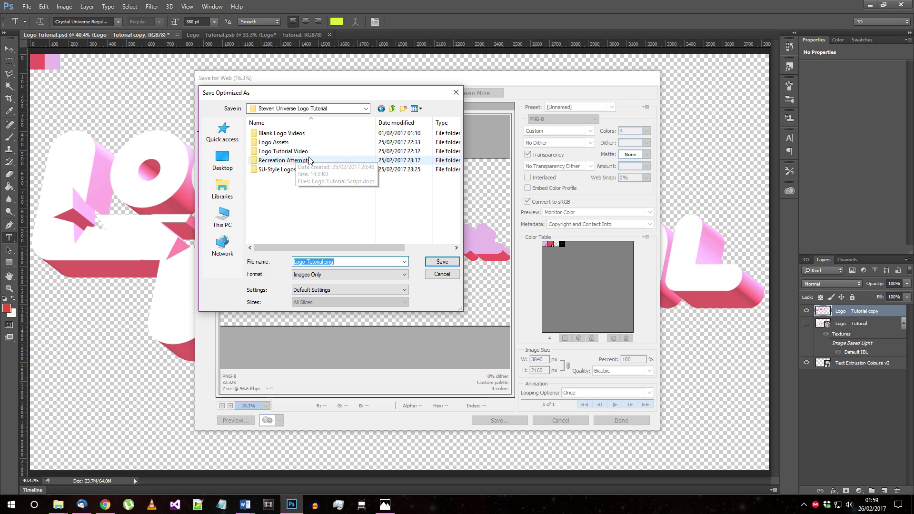
{"action": "double_click", "coordinate": [292, 170]}
{"action": "triple_click", "coordinate": [327, 261]}
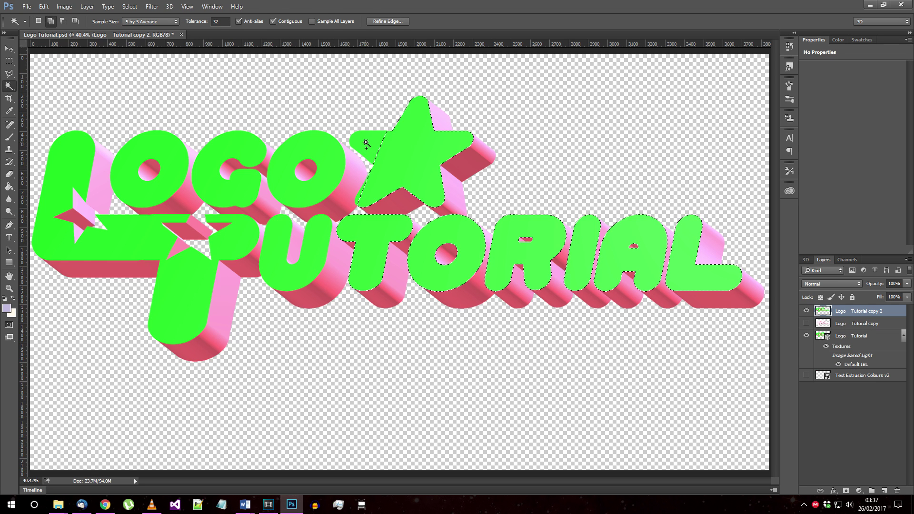
Cut the selected LOGO front faces and arrow to a new layer and hide the 3D layer
{"action": "left_click", "coordinate": [316, 154]}
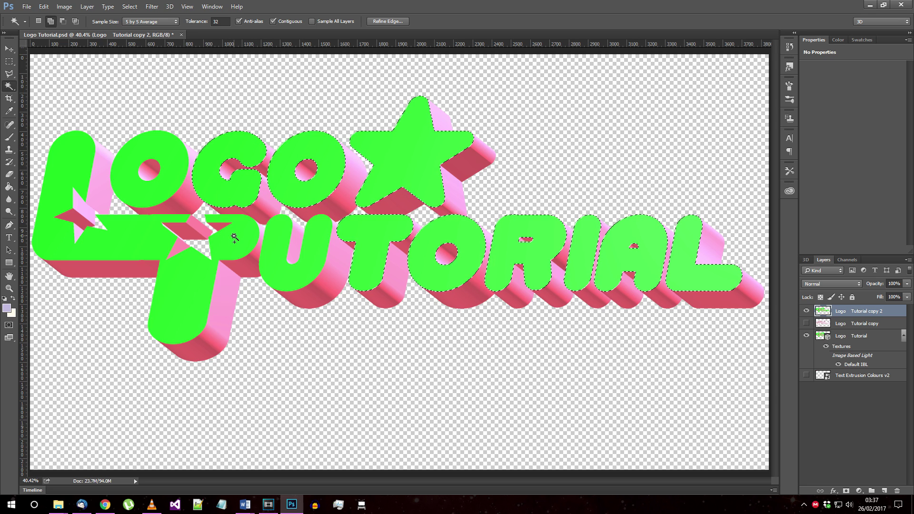
{"action": "left_click", "coordinate": [175, 251], "text": "shift"}
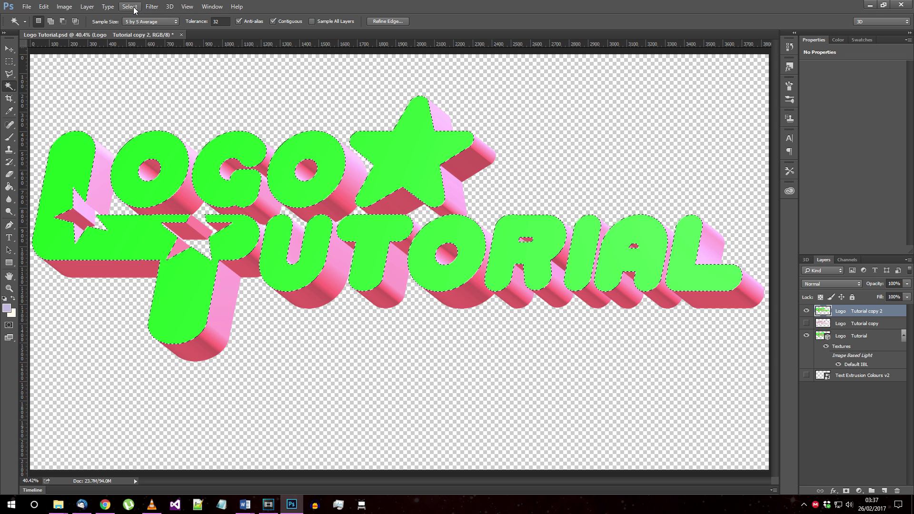
{"action": "left_click", "coordinate": [92, 8]}
{"action": "mouse_move", "coordinate": [114, 17]}
{"action": "left_click", "coordinate": [248, 95]}
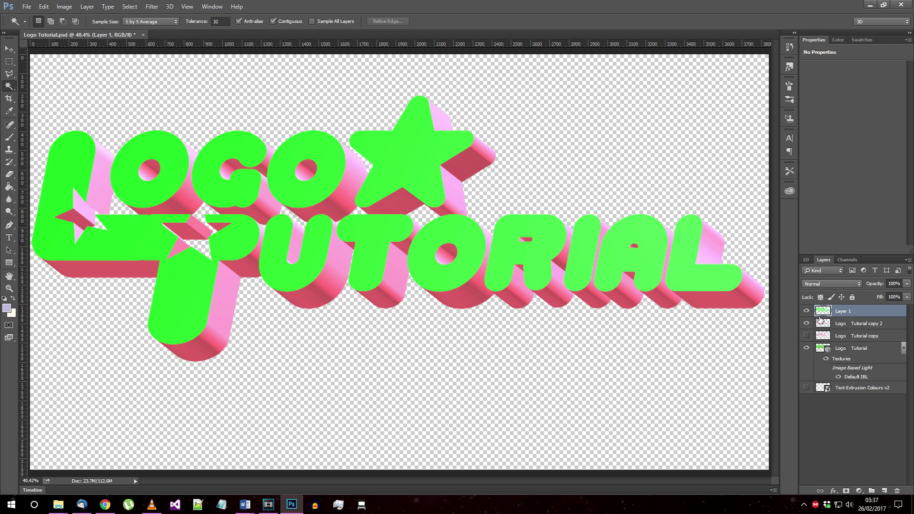
{"action": "left_click", "coordinate": [807, 349]}
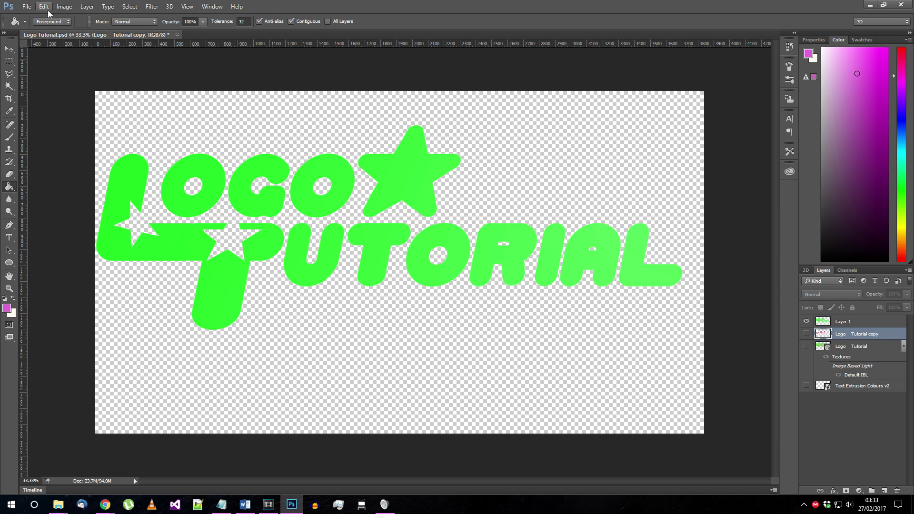
Quick-export the front-face layer as PNG, replacing Logo-Tutorial-Front.png
{"action": "left_click", "coordinate": [27, 7]}
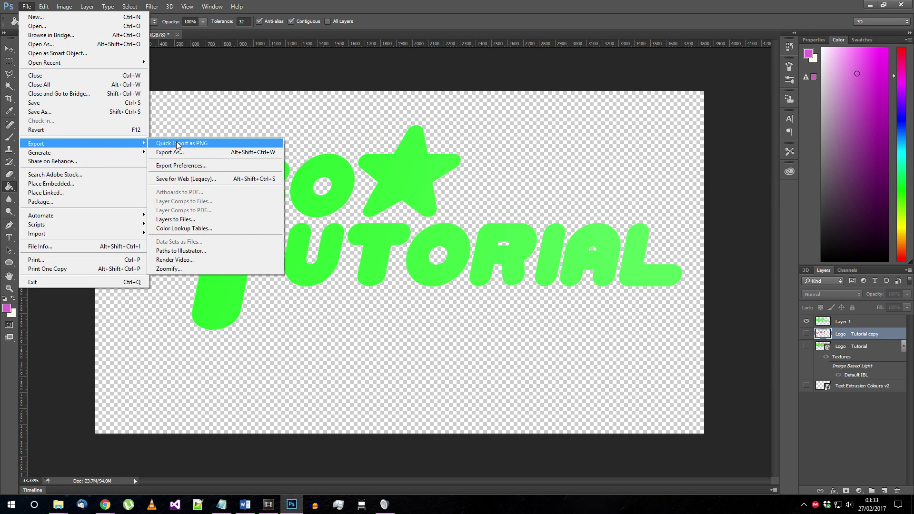
{"action": "left_click", "coordinate": [175, 142]}
{"action": "left_click", "coordinate": [418, 93]}
{"action": "left_click", "coordinate": [417, 92]}
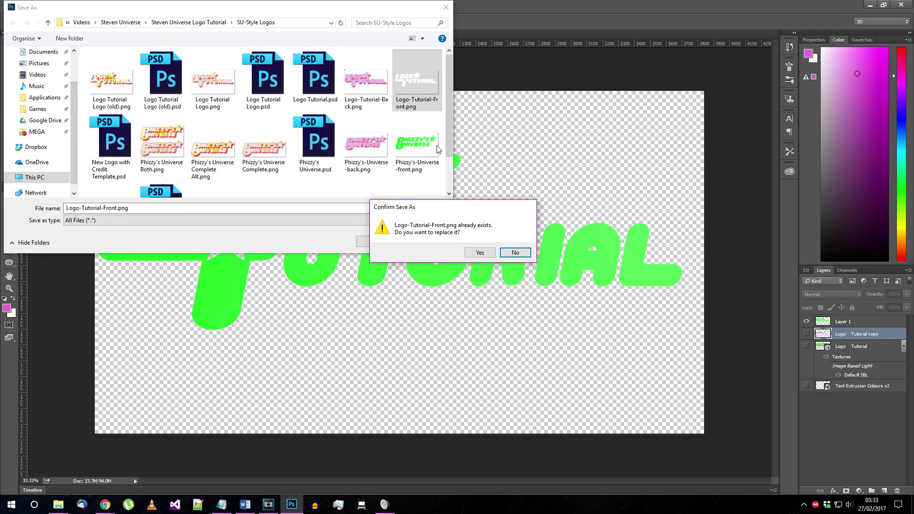
{"action": "left_click", "coordinate": [474, 253]}
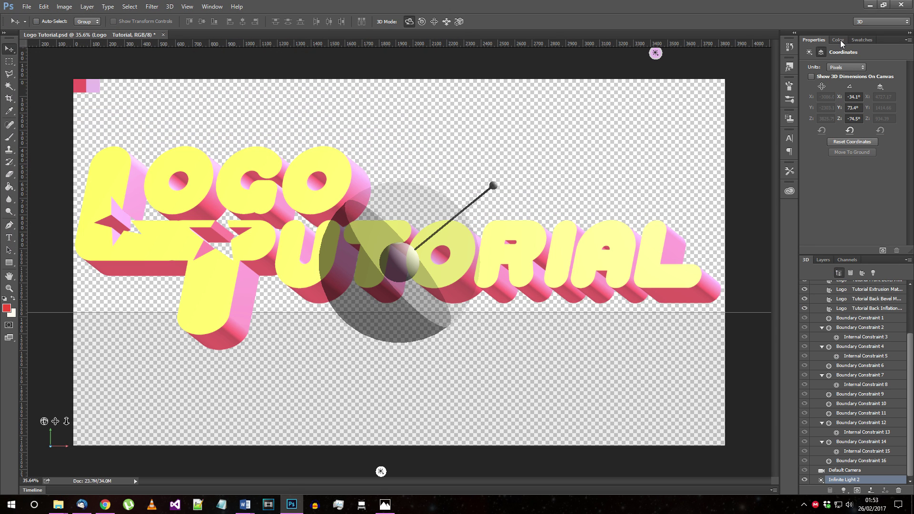
Edit the Logo Tutorial mesh's source text to add a star after LOGO, then return to Logo Tutorial.psd
{"action": "left_click", "coordinate": [911, 322]}
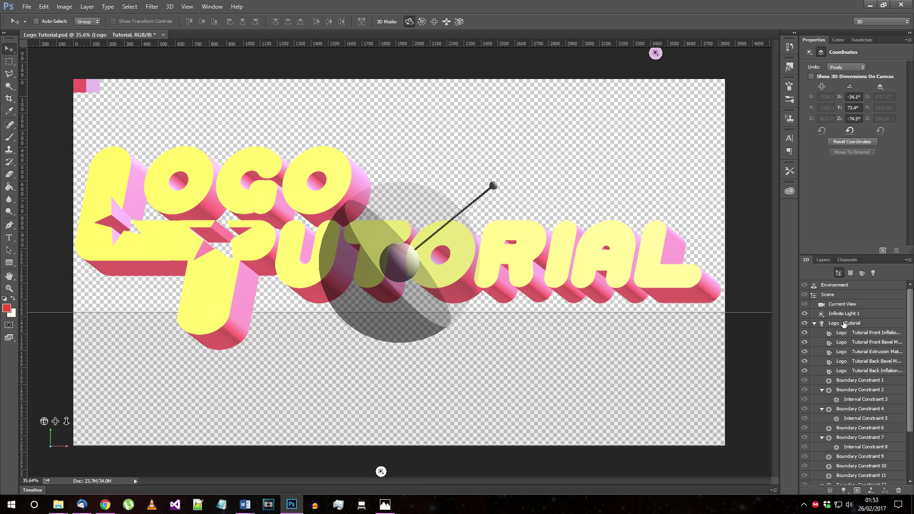
{"action": "left_click", "coordinate": [844, 325]}
{"action": "left_click", "coordinate": [810, 52]}
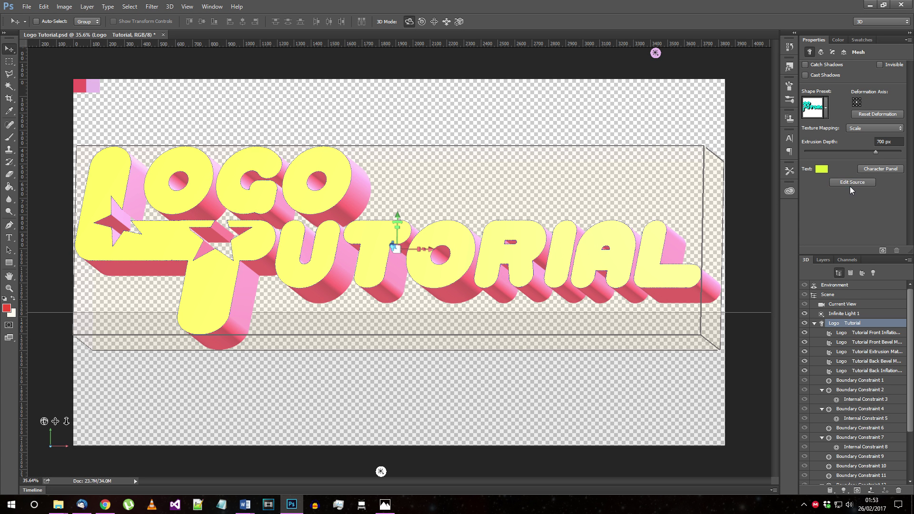
{"action": "left_click", "coordinate": [850, 185]}
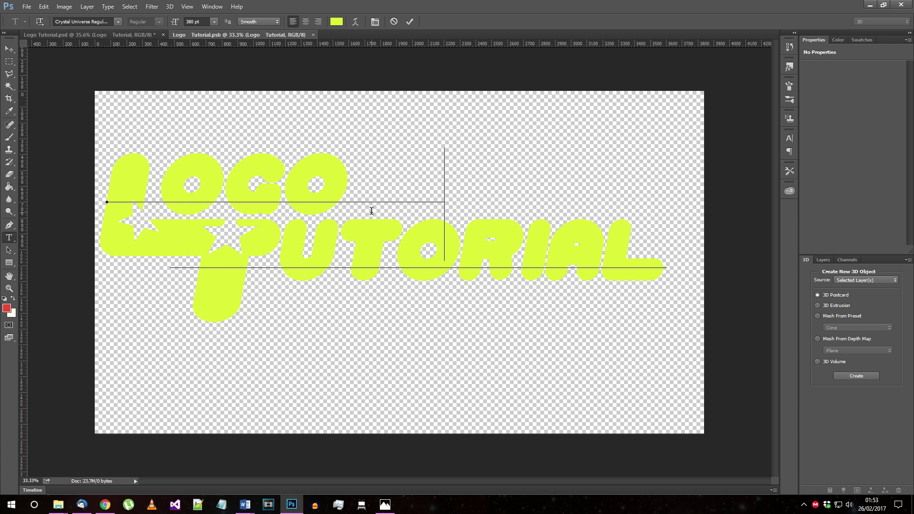
{"action": "left_click", "coordinate": [409, 22]}
{"action": "key", "text": "ctrl+s"}
{"action": "left_click", "coordinate": [115, 36]}
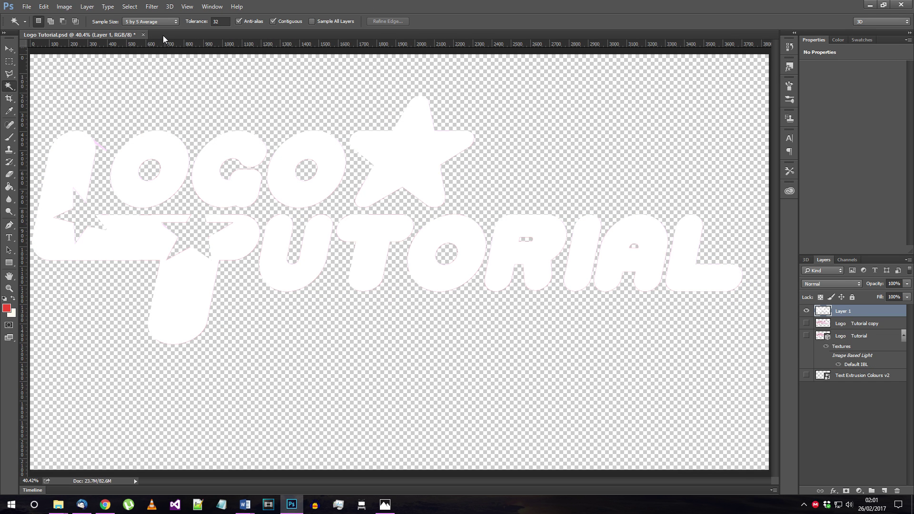
Create a 3840×2160 transparent document and place Logo-Tutorial-Back into it
{"action": "key", "text": "ctrl+n"}
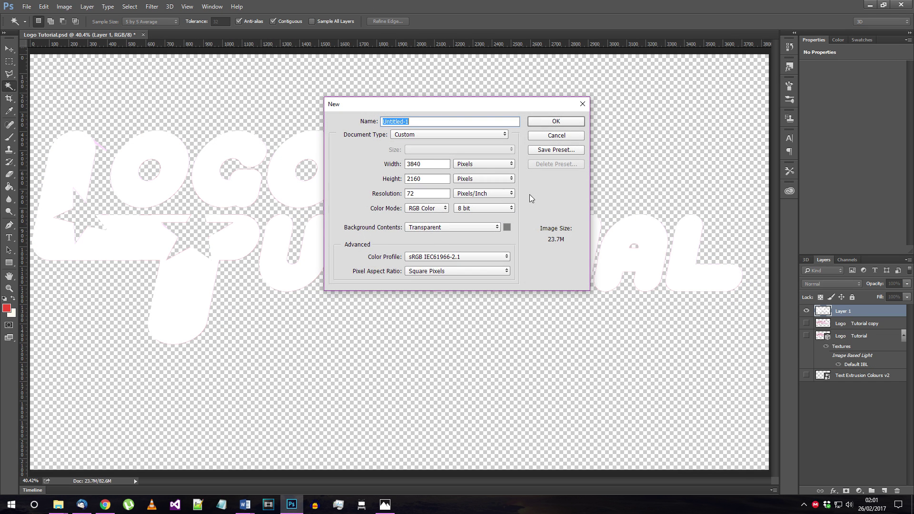
{"action": "left_click", "coordinate": [557, 122]}
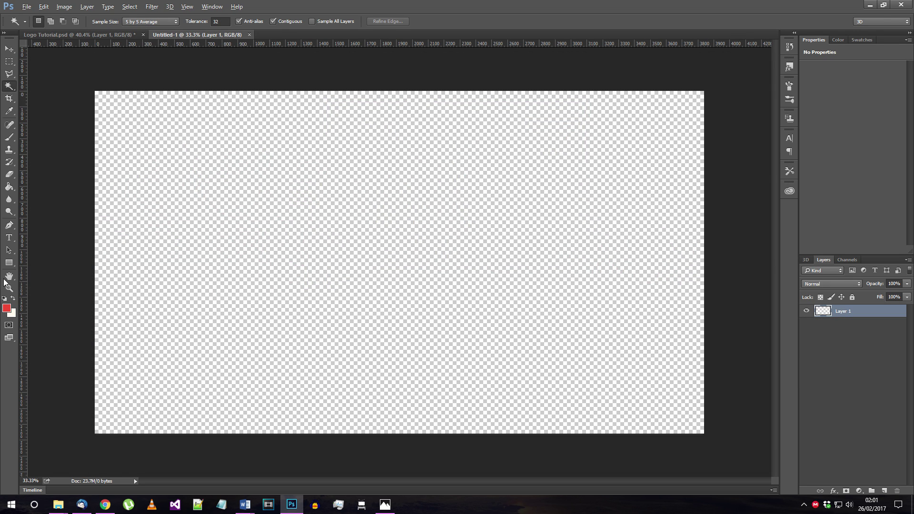
{"action": "left_click_drag", "start_coordinate": [159, 220], "coordinate": [231, 239]}
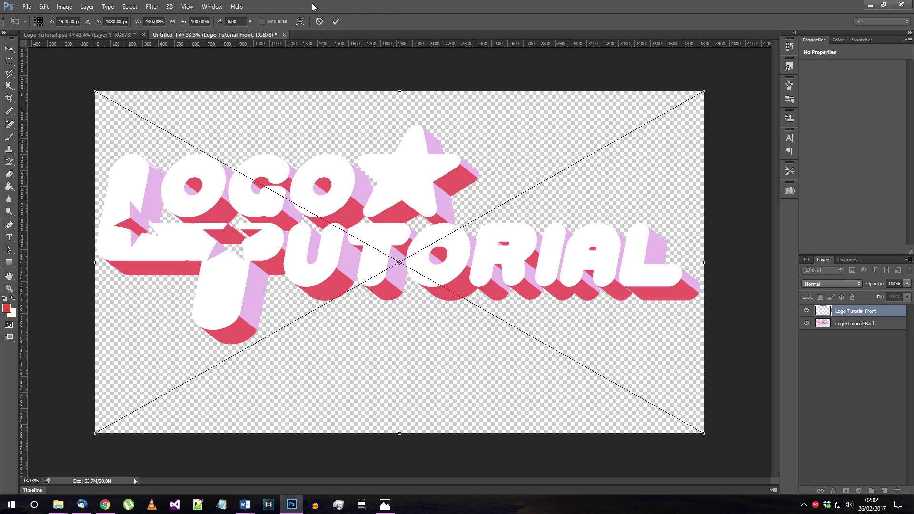
{"action": "left_click", "coordinate": [336, 22]}
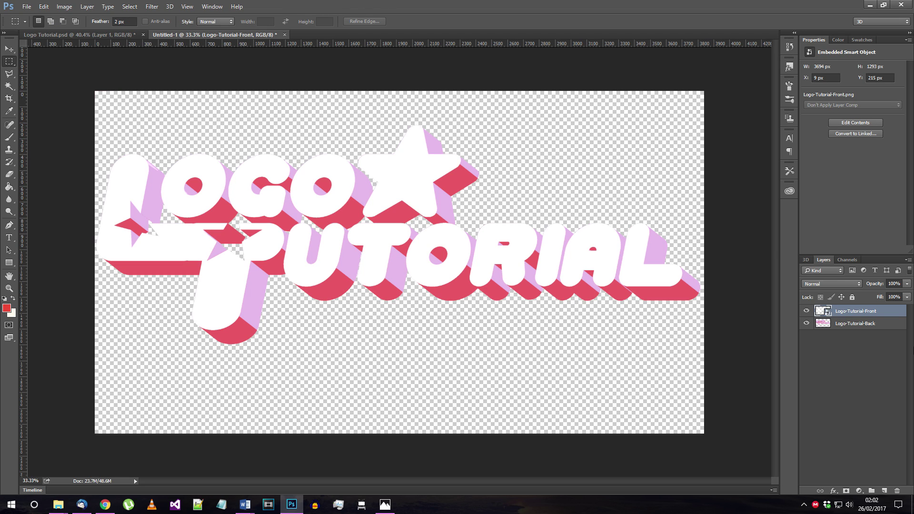
Place Logo Text Background v2 and enlarge it to about 151%
{"action": "left_click_drag", "start_coordinate": [302, 229], "coordinate": [316, 239]}
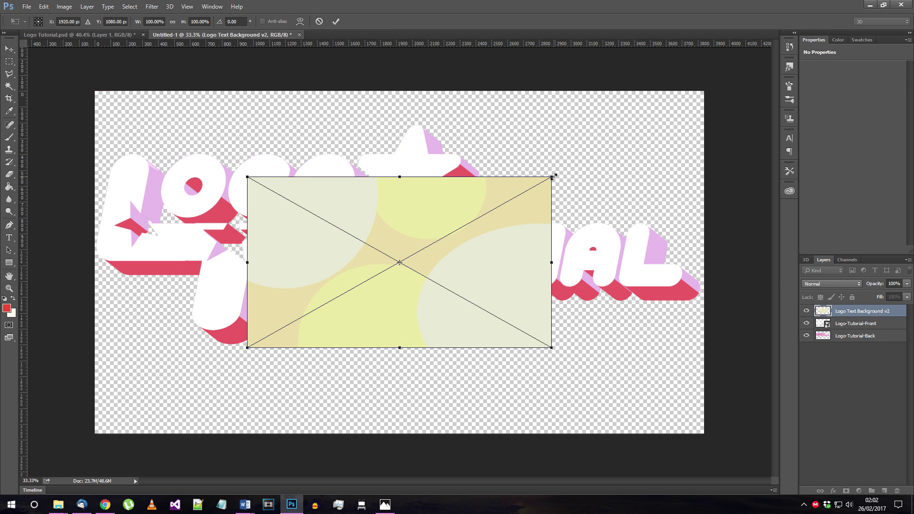
{"action": "left_click_drag", "start_coordinate": [554, 177], "coordinate": [707, 84]}
{"action": "key", "text": "Return"}
Clip the background to the logo front layer and nudge it slightly
{"action": "right_click", "coordinate": [844, 309]}
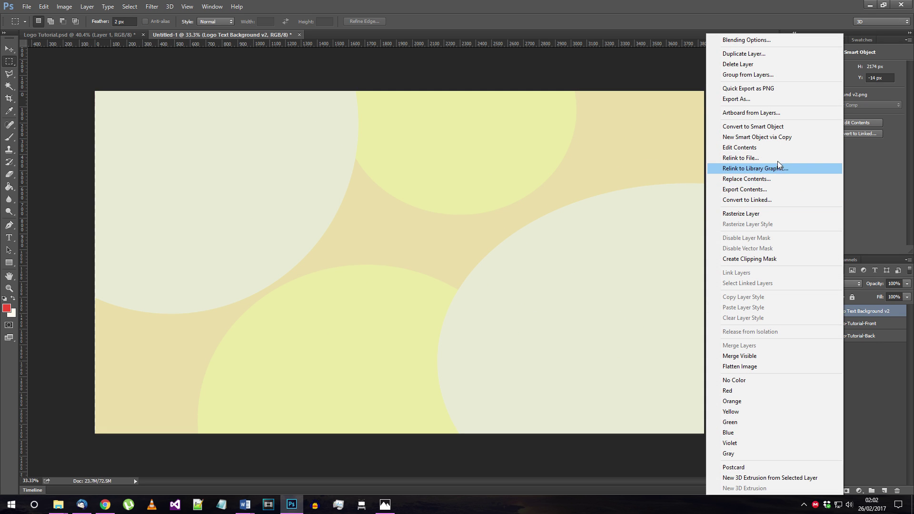
{"action": "left_click", "coordinate": [757, 258]}
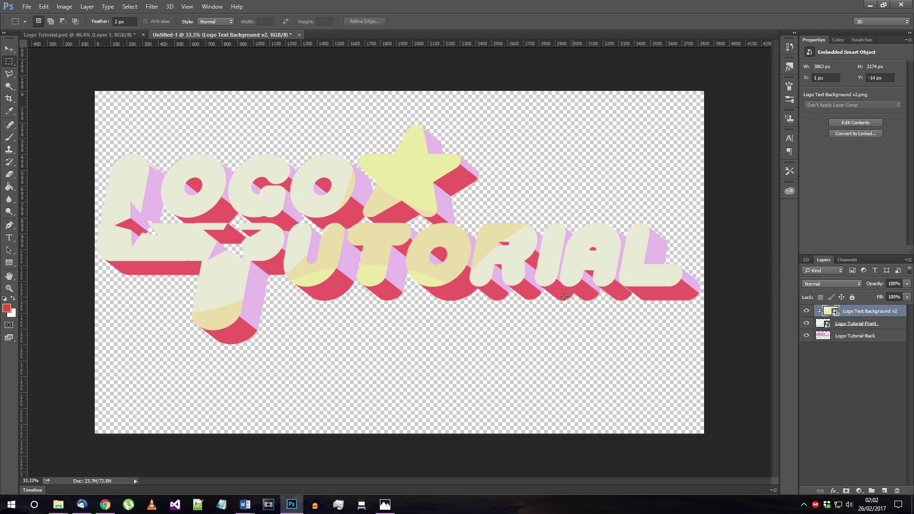
{"action": "key", "text": "v"}
{"action": "left_click_drag", "start_coordinate": [389, 239], "coordinate": [390, 224]}
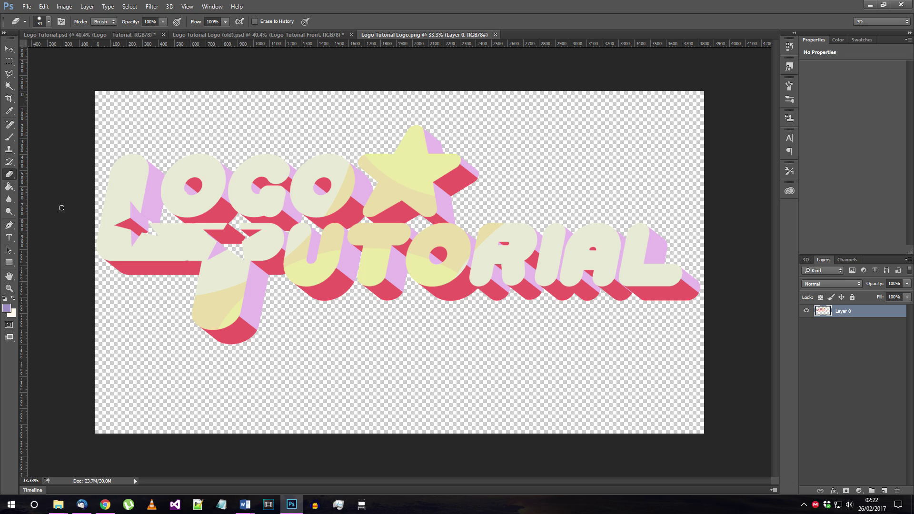
Add a 20 px stroke to Layer 0 through its Blending Options
{"action": "right_click", "coordinate": [844, 315]}
{"action": "left_click", "coordinate": [746, 68]}
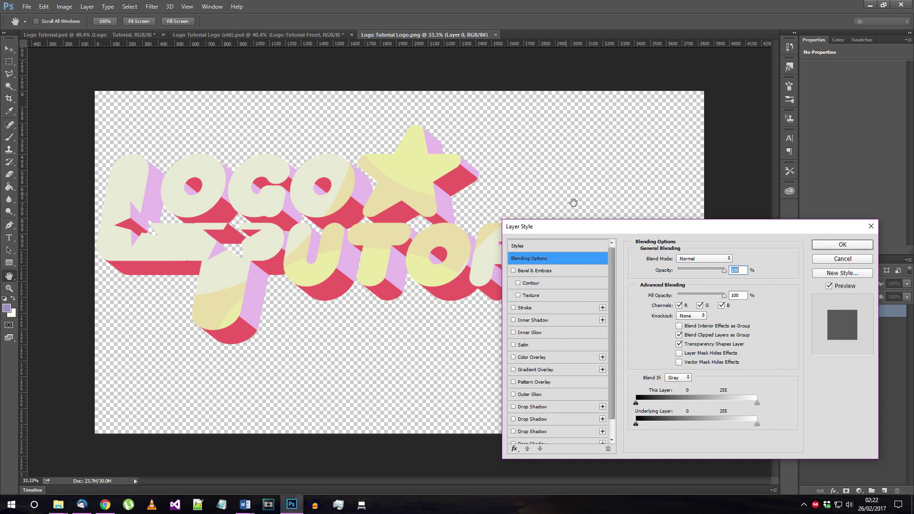
{"action": "left_click", "coordinate": [514, 307]}
{"action": "left_click", "coordinate": [540, 311]}
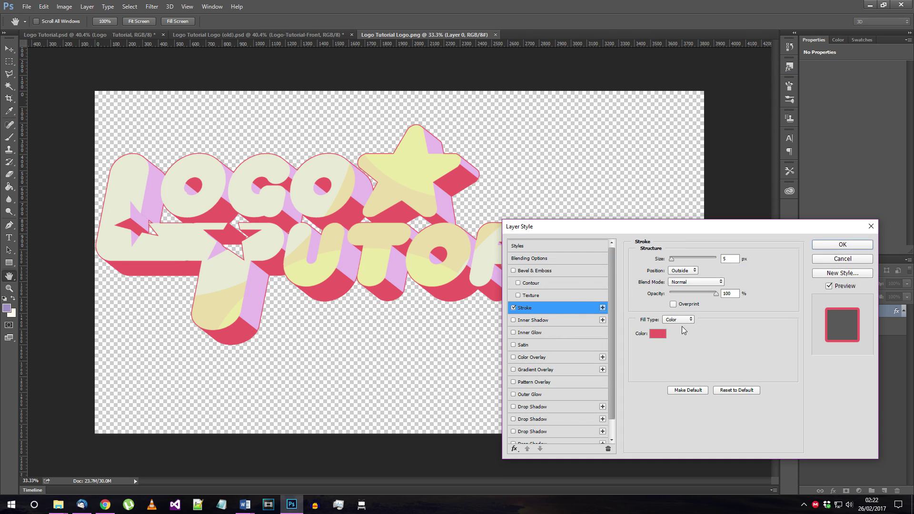
{"action": "left_click_drag", "start_coordinate": [724, 232], "coordinate": [601, 327]}
{"action": "double_click", "coordinate": [603, 354]}
{"action": "type", "text": "20"}
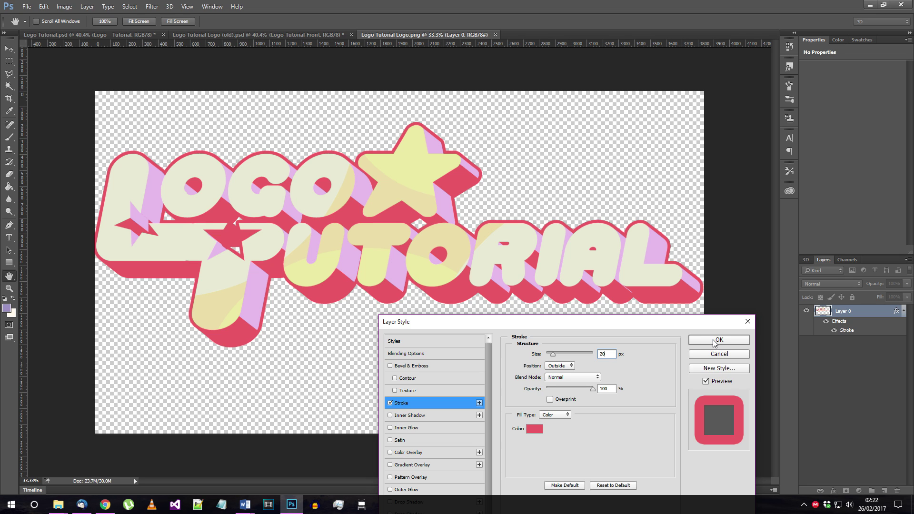
{"action": "left_click", "coordinate": [715, 341]}
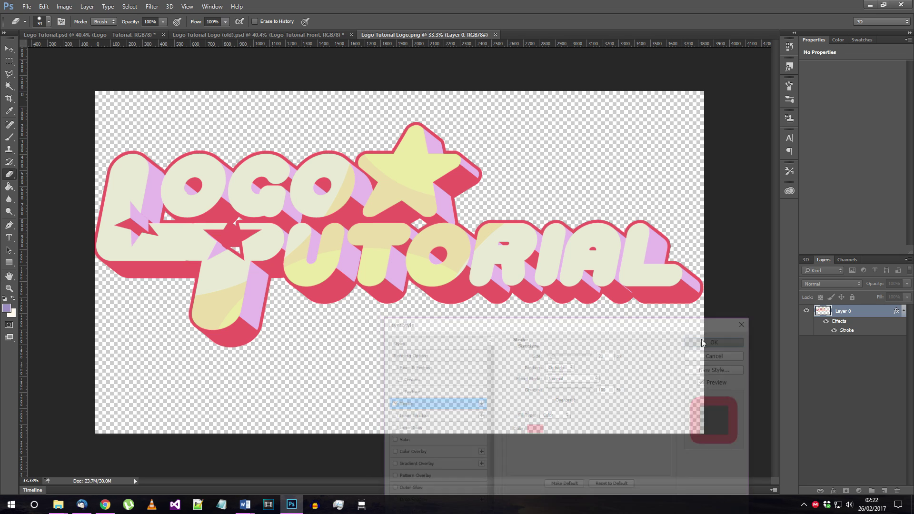
Confirm the stroke style and nudge the logo 8 px right and 3 px up
{"action": "key", "text": "e"}
{"action": "left_click", "coordinate": [10, 48]}
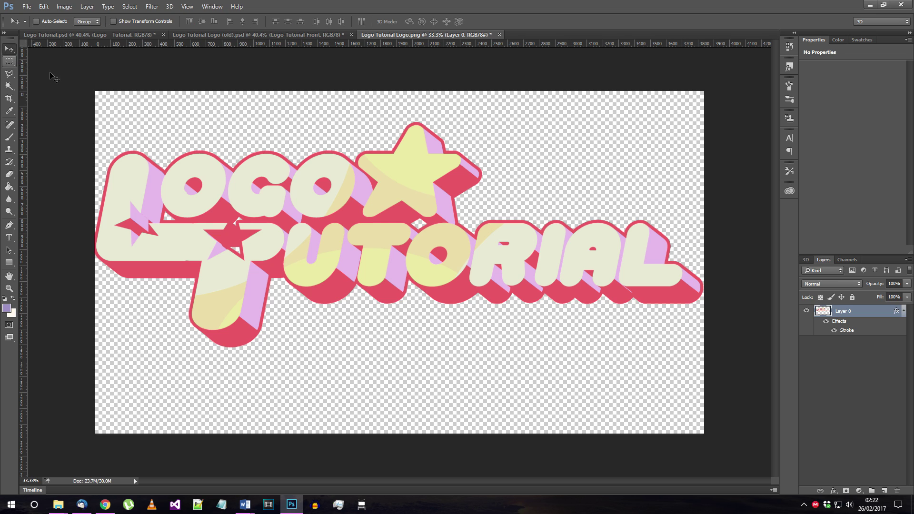
{"action": "left_click_drag", "start_coordinate": [370, 226], "coordinate": [370, 246]}
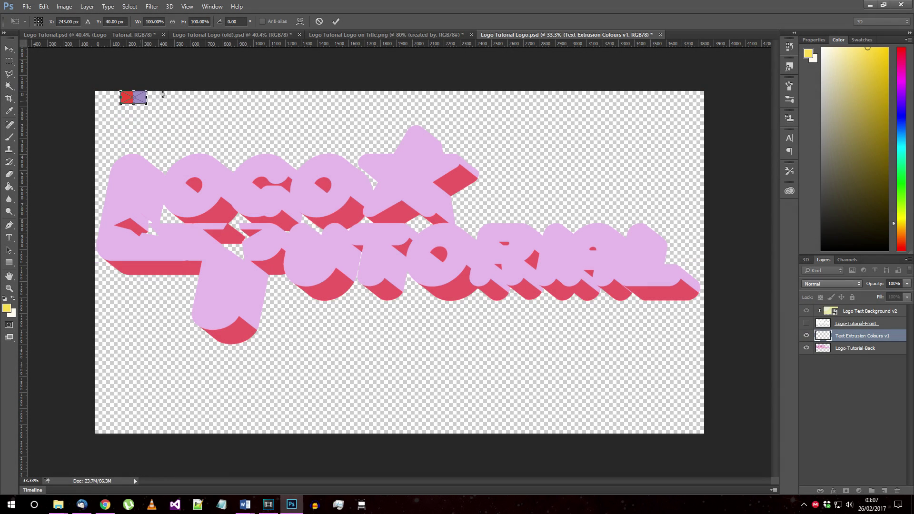
Commit the placed swatch and select all red extrusion areas on Logo-Tutorial-Back
{"action": "left_click", "coordinate": [336, 22]}
{"action": "key", "text": "w"}
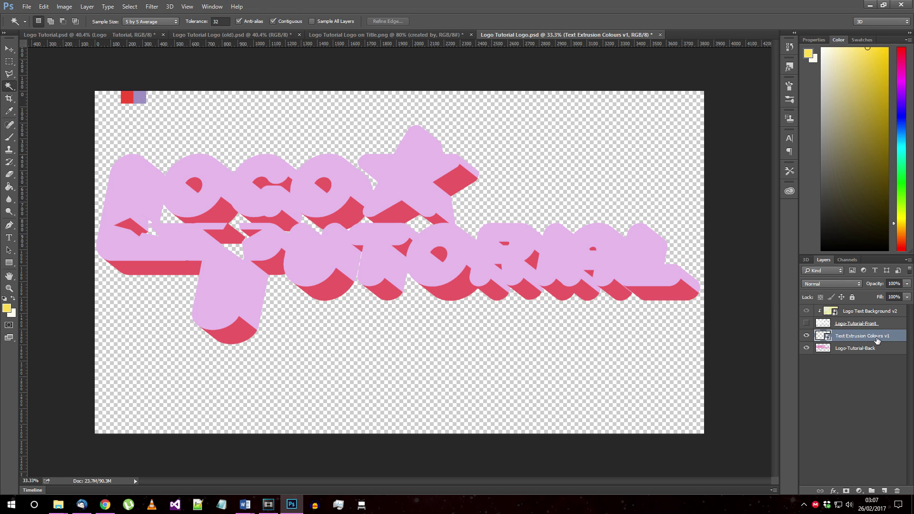
{"action": "left_click", "coordinate": [854, 349]}
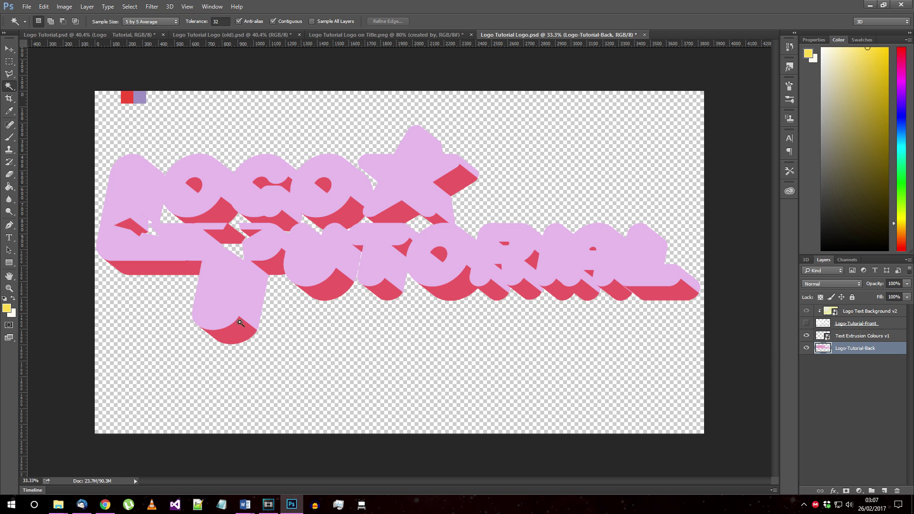
{"action": "left_click", "coordinate": [239, 336]}
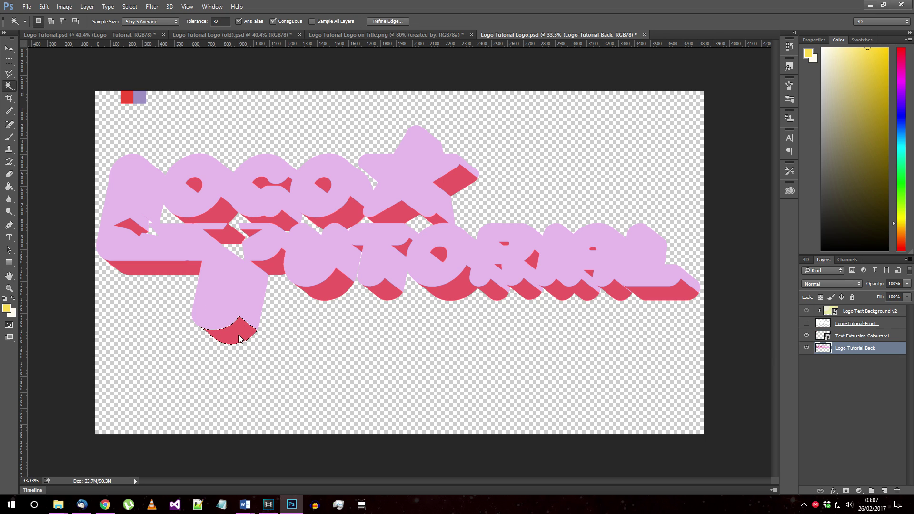
{"action": "left_click", "coordinate": [130, 6]}
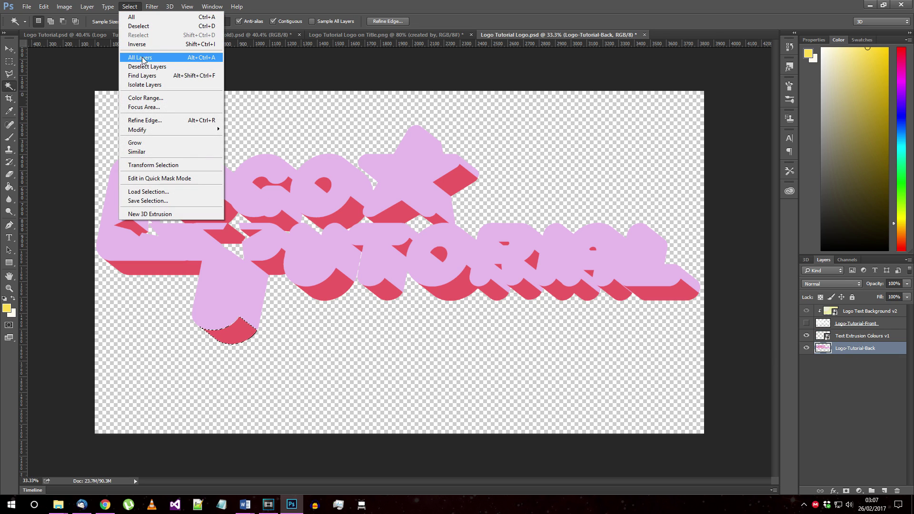
{"action": "left_click", "coordinate": [159, 151]}
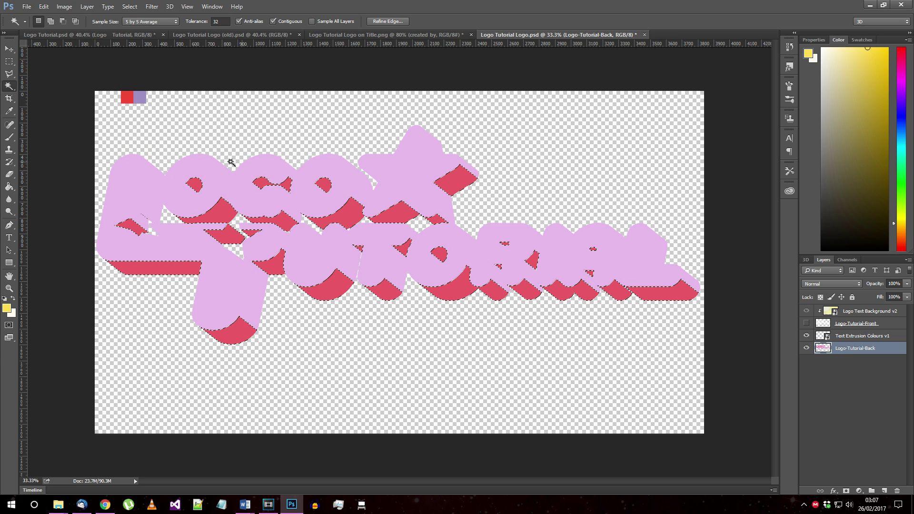
Fill the extrusion selection with the swatch red, then deselect
{"action": "left_click", "coordinate": [9, 111]}
{"action": "left_click", "coordinate": [130, 93]}
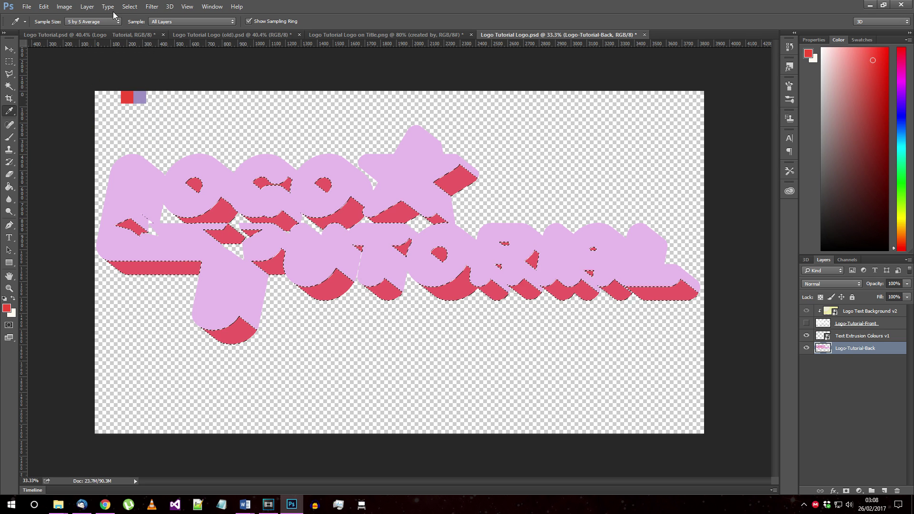
{"action": "left_click", "coordinate": [44, 7]}
{"action": "left_click", "coordinate": [67, 142]}
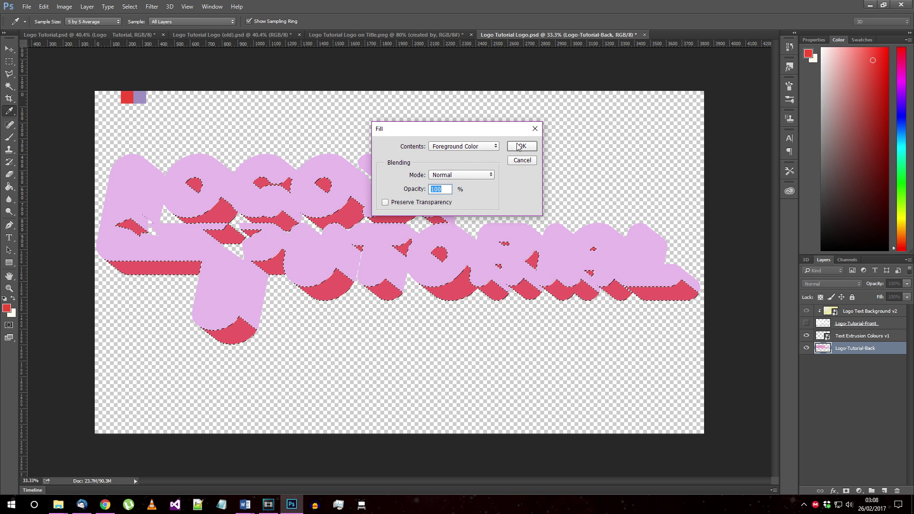
{"action": "left_click", "coordinate": [531, 149]}
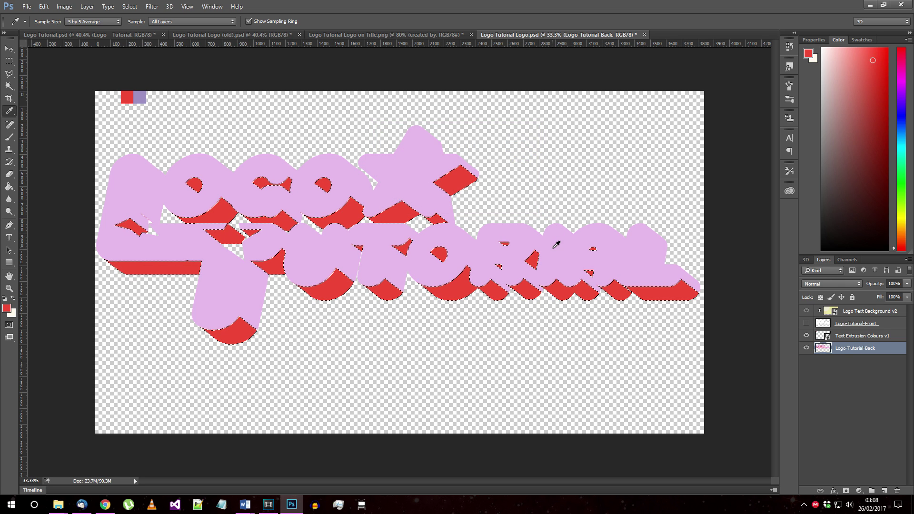
{"action": "key", "text": "ctrl+d"}
Select all pink letter faces, sample the swatch purple, and begin filling them
{"action": "left_click", "coordinate": [10, 88]}
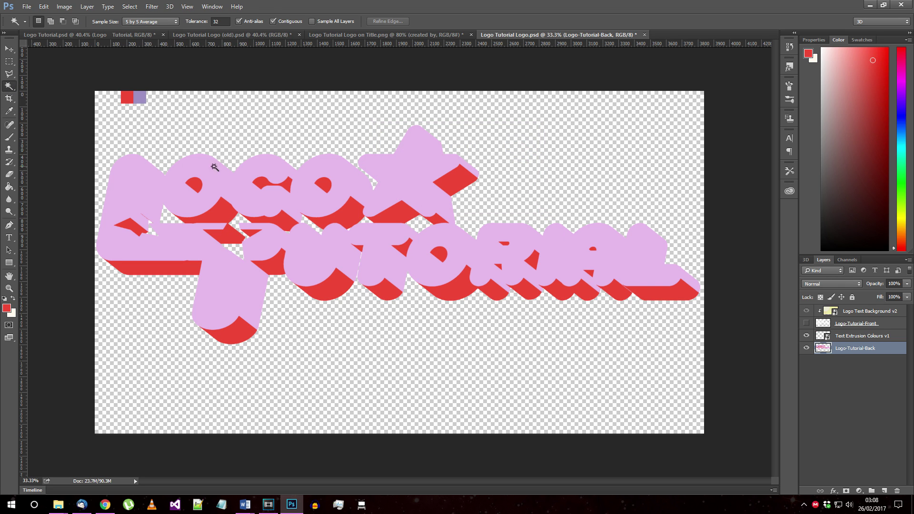
{"action": "left_click", "coordinate": [235, 177]}
{"action": "left_click", "coordinate": [130, 6]}
{"action": "left_click", "coordinate": [143, 151]}
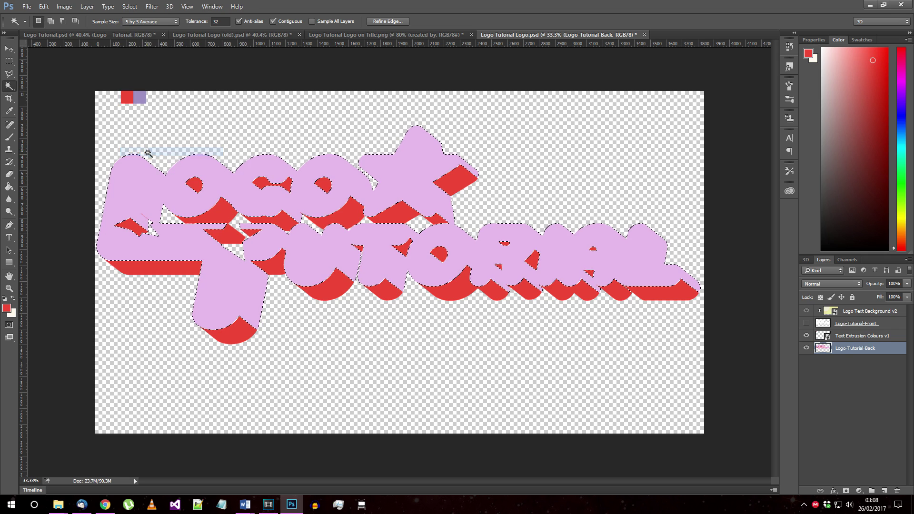
{"action": "key", "text": "i"}
{"action": "left_click", "coordinate": [146, 153]}
{"action": "left_click", "coordinate": [44, 6]}
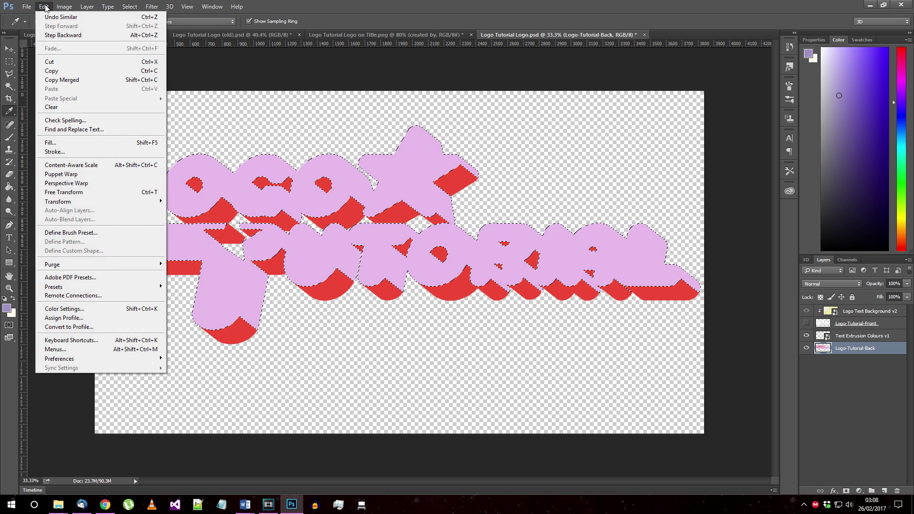
{"action": "left_click", "coordinate": [50, 143]}
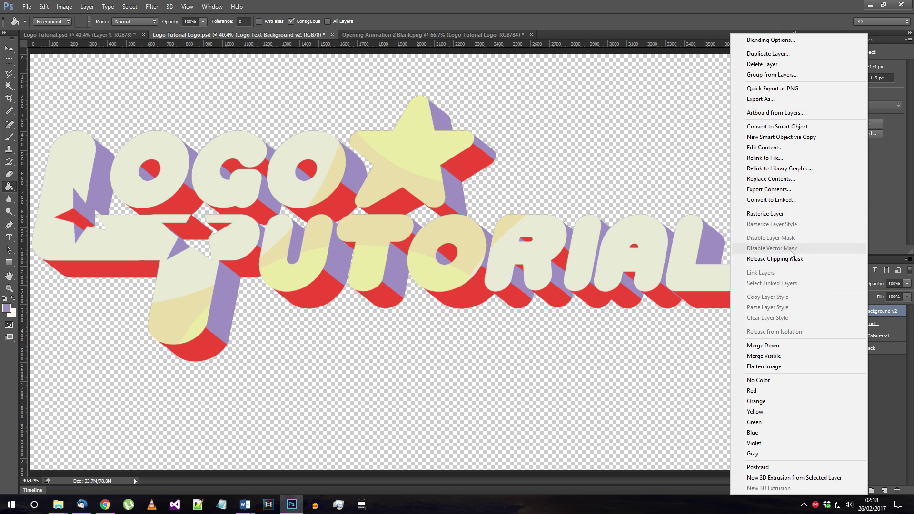
Replace the v2 background with Logo Text Background v1, scaled to fill and clipped to the letters
{"action": "left_click", "coordinate": [776, 258]}
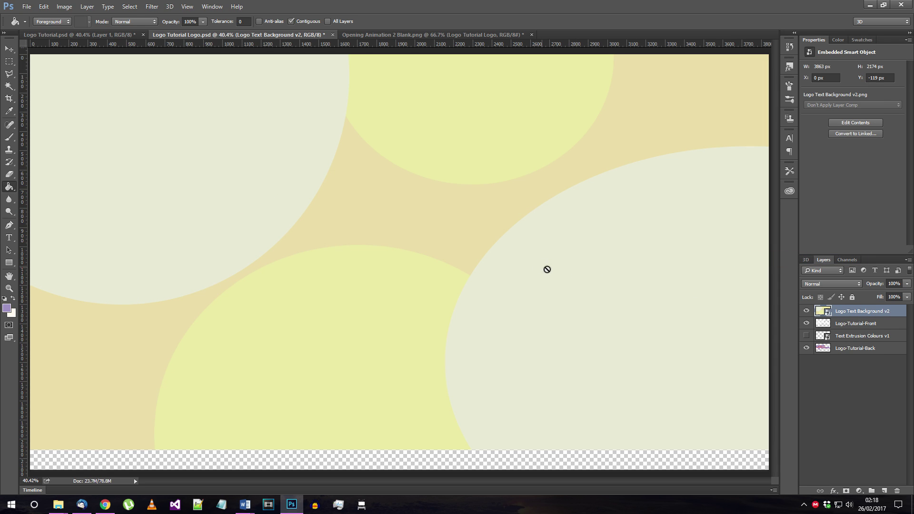
{"action": "left_click", "coordinate": [806, 311]}
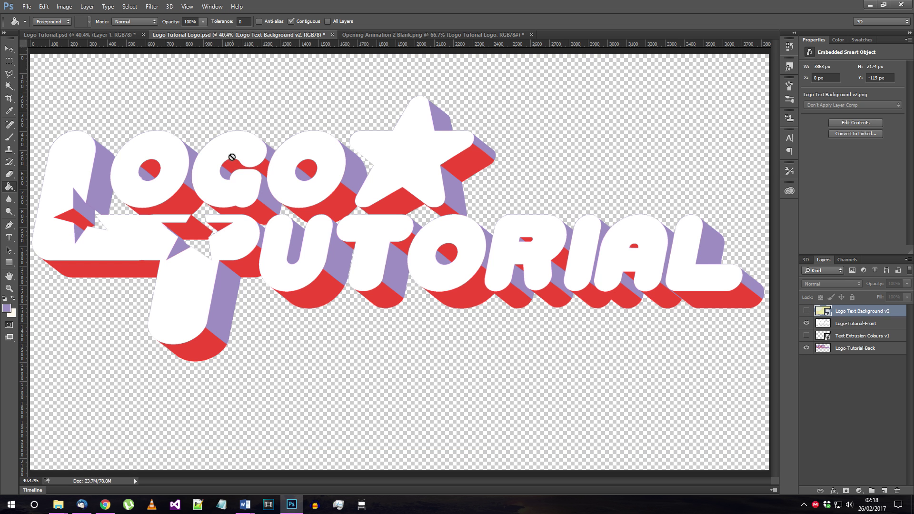
{"action": "left_click_drag", "start_coordinate": [214, 370], "coordinate": [0, 456]}
{"action": "key", "text": "Return"}
{"action": "left_click_drag", "start_coordinate": [857, 311], "coordinate": [857, 326]}
{"action": "right_click", "coordinate": [857, 323]}
{"action": "left_click", "coordinate": [784, 259]}
Give the old logo layer a Stroke outline in the logo's red, f04937
{"action": "left_click", "coordinate": [9, 49]}
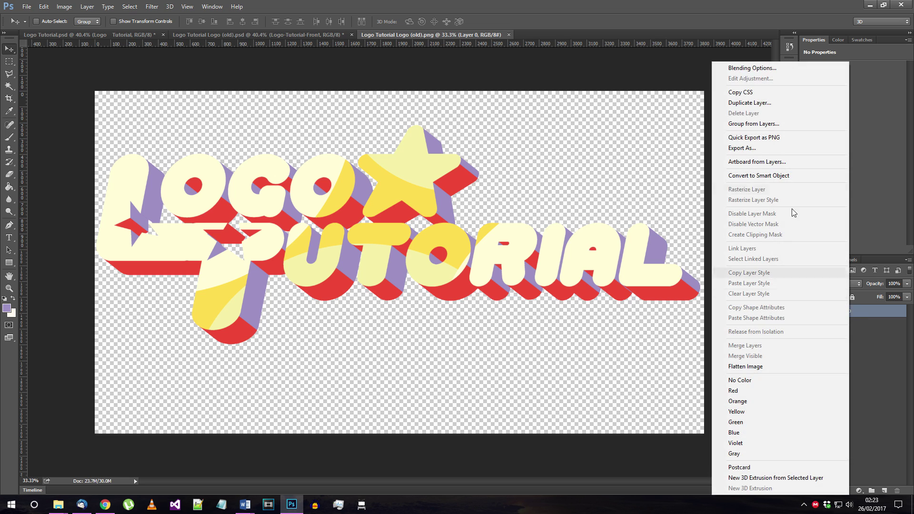
{"action": "left_click", "coordinate": [752, 67]}
{"action": "left_click", "coordinate": [281, 170]}
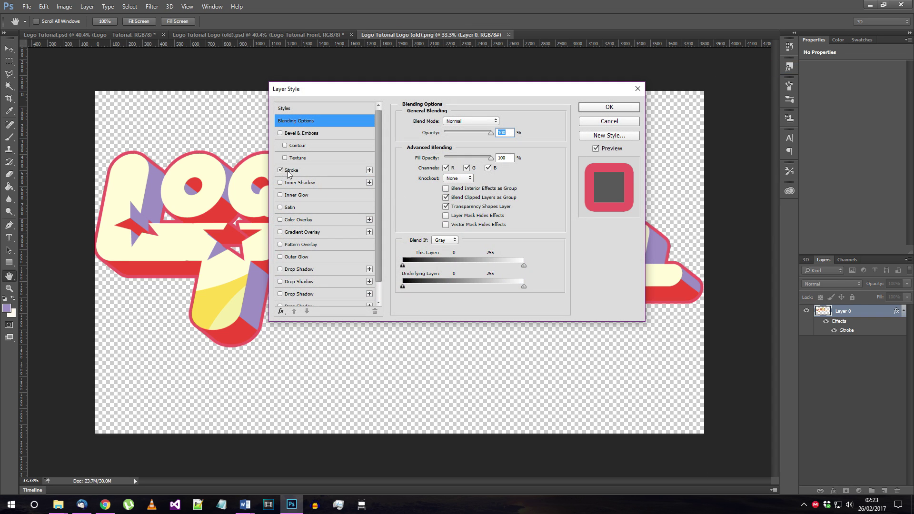
{"action": "left_click", "coordinate": [308, 171]}
{"action": "left_click", "coordinate": [424, 196]}
{"action": "left_click", "coordinate": [171, 260]}
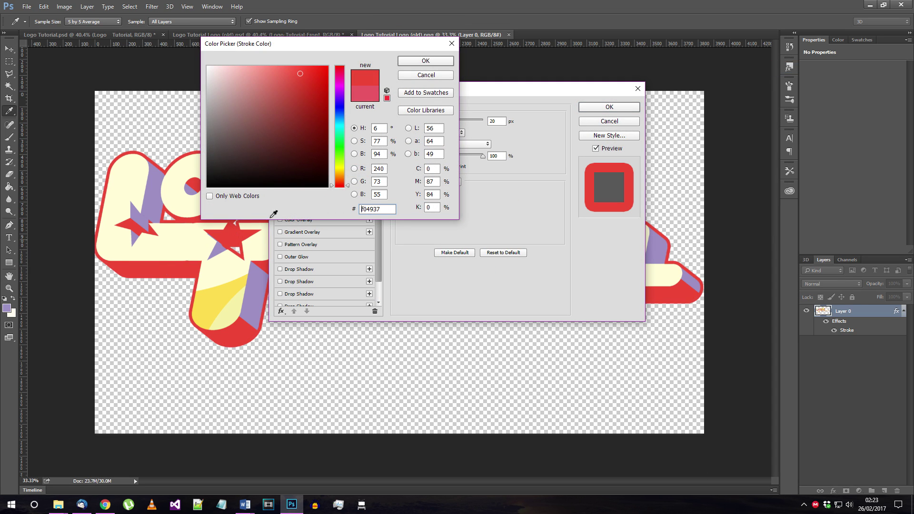
{"action": "left_click", "coordinate": [443, 47]}
{"action": "left_click", "coordinate": [600, 106]}
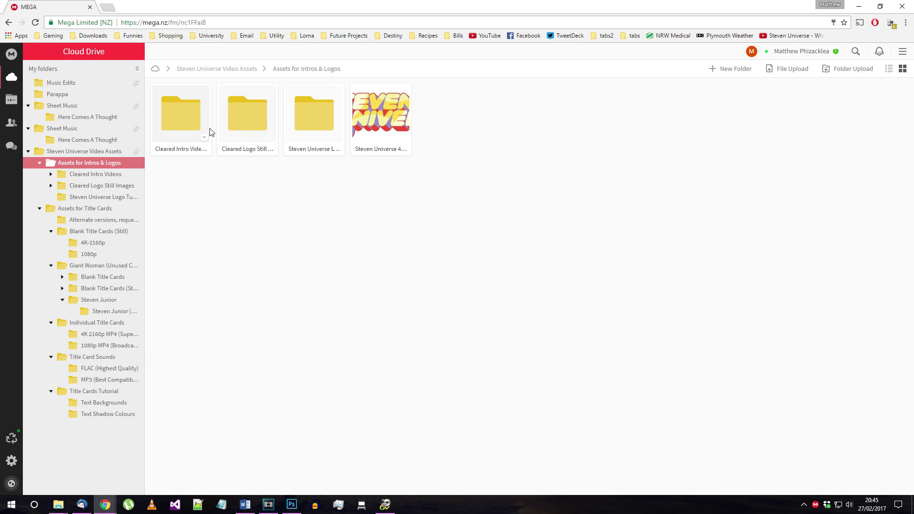
Open Cleared Logo Still Images, then its 1080p (Broadcast Quality) subfolder
{"action": "double_click", "coordinate": [248, 127]}
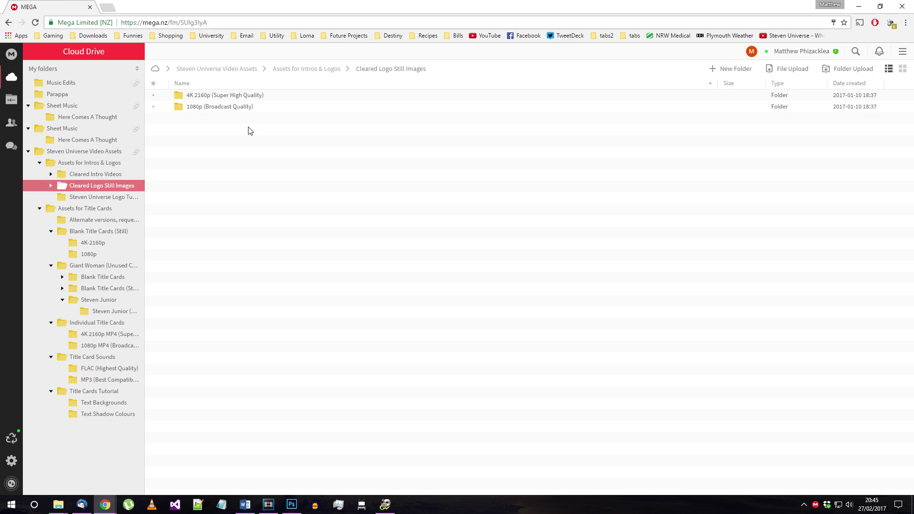
{"action": "double_click", "coordinate": [211, 109]}
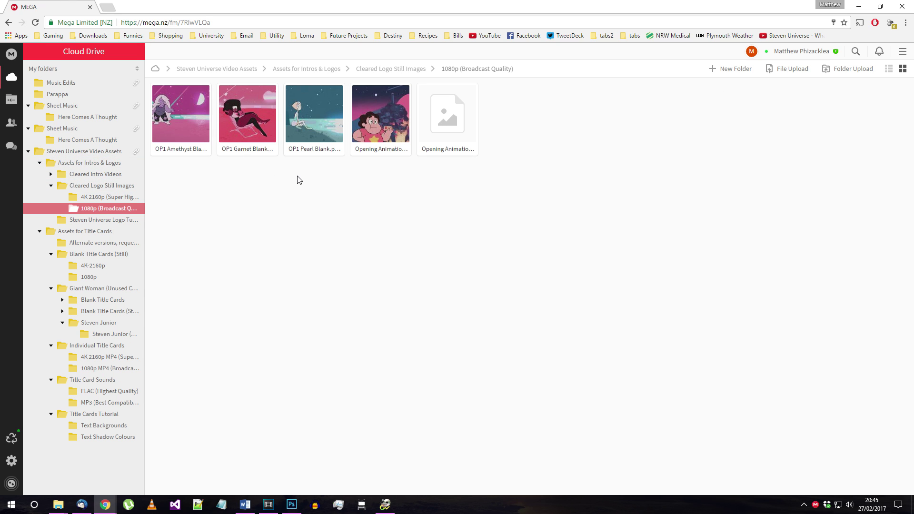
Over the last opening still, scale the logo to about 35.6%, tilt it -7.93° and raise it
{"action": "left_click", "coordinate": [452, 131]}
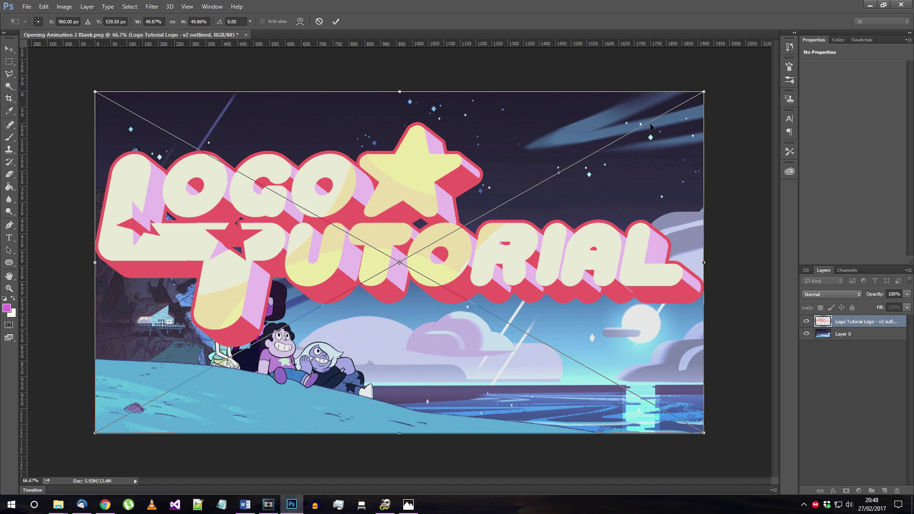
{"action": "left_click_drag", "start_coordinate": [705, 91], "coordinate": [556, 173]}
{"action": "left_click_drag", "start_coordinate": [328, 288], "coordinate": [441, 224]}
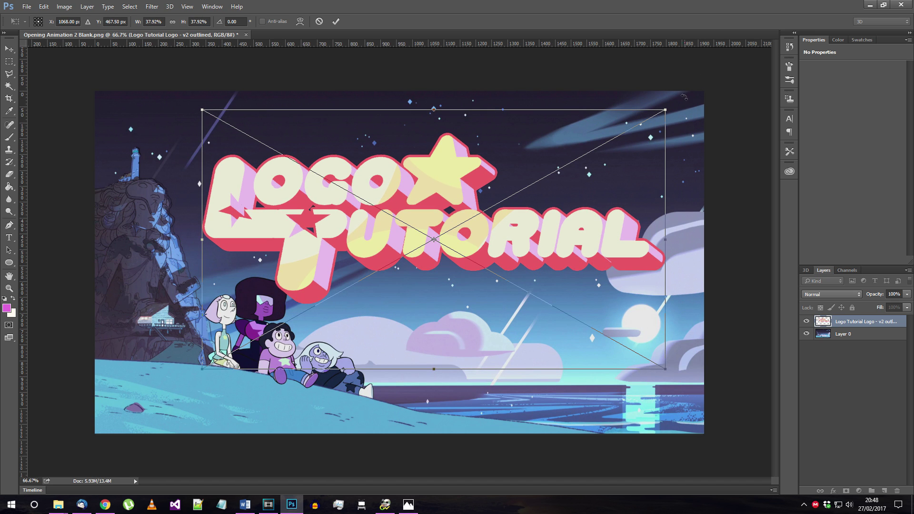
{"action": "left_click_drag", "start_coordinate": [684, 97], "coordinate": [661, 66]}
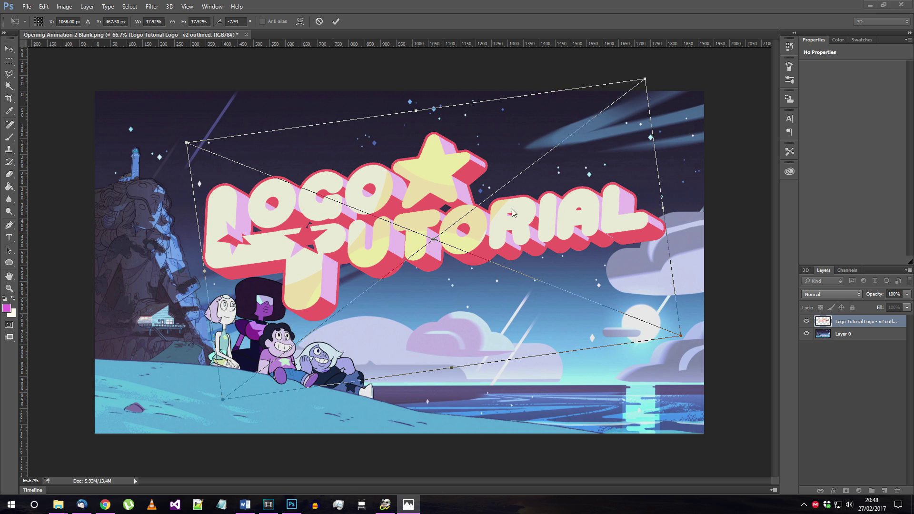
{"action": "left_click", "coordinate": [658, 70]}
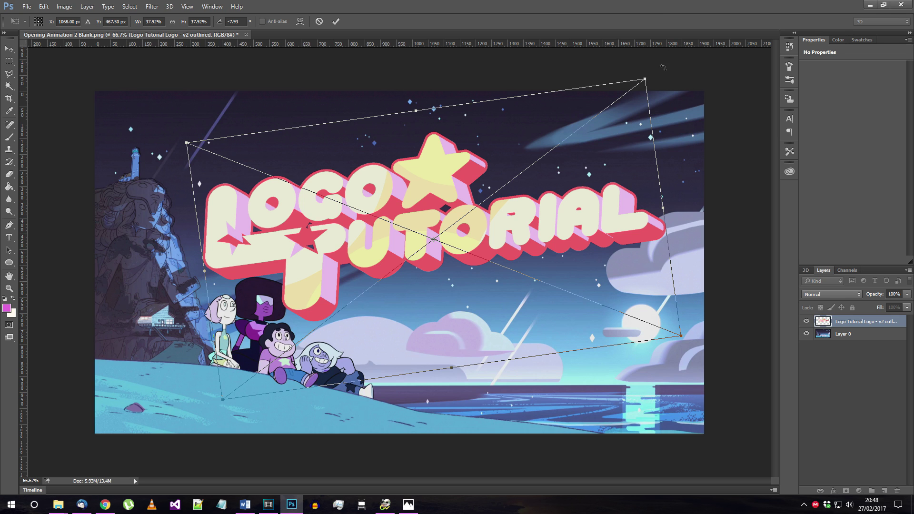
{"action": "left_click_drag", "start_coordinate": [645, 78], "coordinate": [619, 99]}
{"action": "left_click_drag", "start_coordinate": [404, 252], "coordinate": [402, 224]}
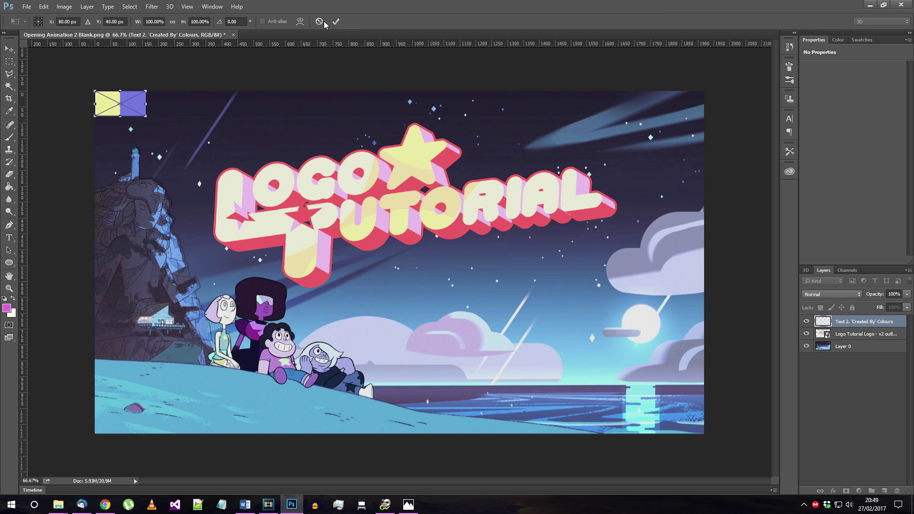
Place the 'Created By' colour swatch in the top-left corner
{"action": "left_click", "coordinate": [338, 21]}
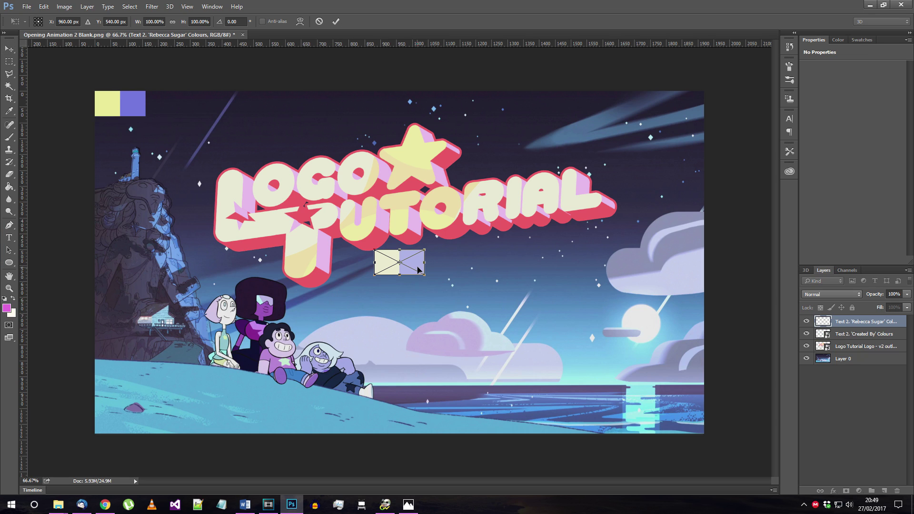
{"action": "left_click_drag", "start_coordinate": [410, 266], "coordinate": [193, 108]}
{"action": "left_click", "coordinate": [337, 22]}
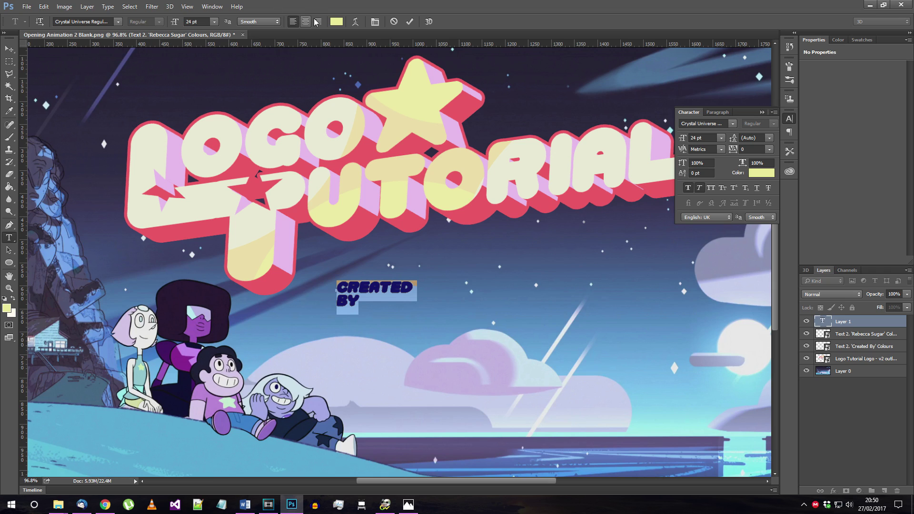
Right-align the CREATED BY caption, move it under the logo and turn off Faux Bold
{"action": "left_click", "coordinate": [318, 22]}
{"action": "left_click", "coordinate": [329, 287]}
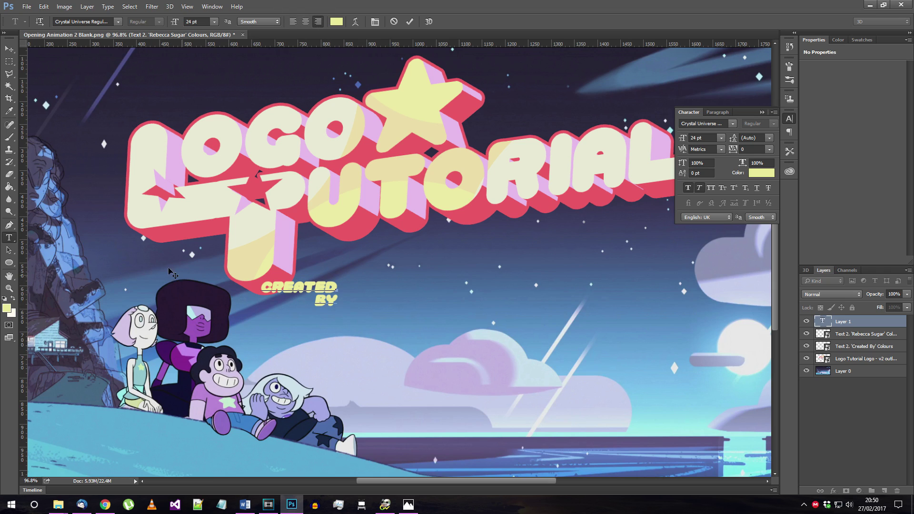
{"action": "left_click", "coordinate": [9, 48]}
{"action": "left_click_drag", "start_coordinate": [331, 301], "coordinate": [388, 278]}
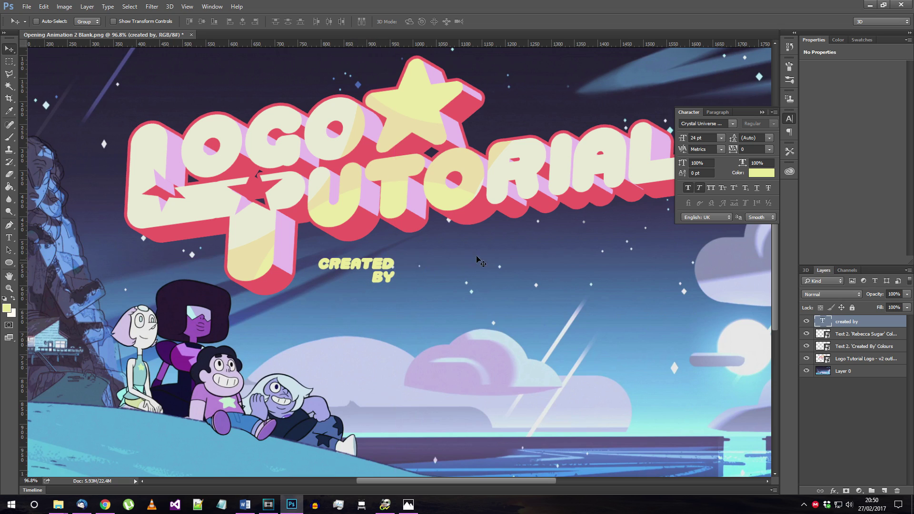
{"action": "left_click", "coordinate": [693, 189]}
Nudge CREATED BY under the logo, set the name credit to 40 pt and shift it right
{"action": "left_click_drag", "start_coordinate": [379, 272], "coordinate": [377, 269]}
{"action": "type", "text": "4"}
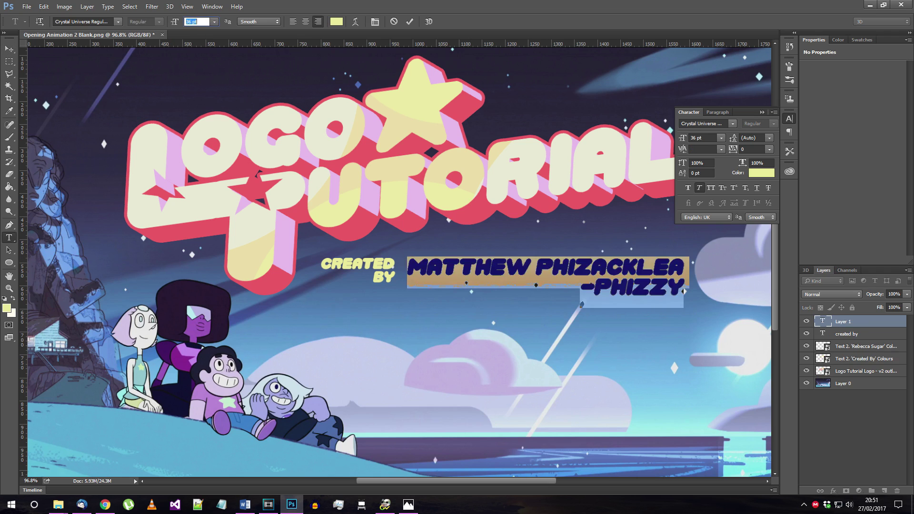
{"action": "type", "text": "0"}
{"action": "key", "text": "Return"}
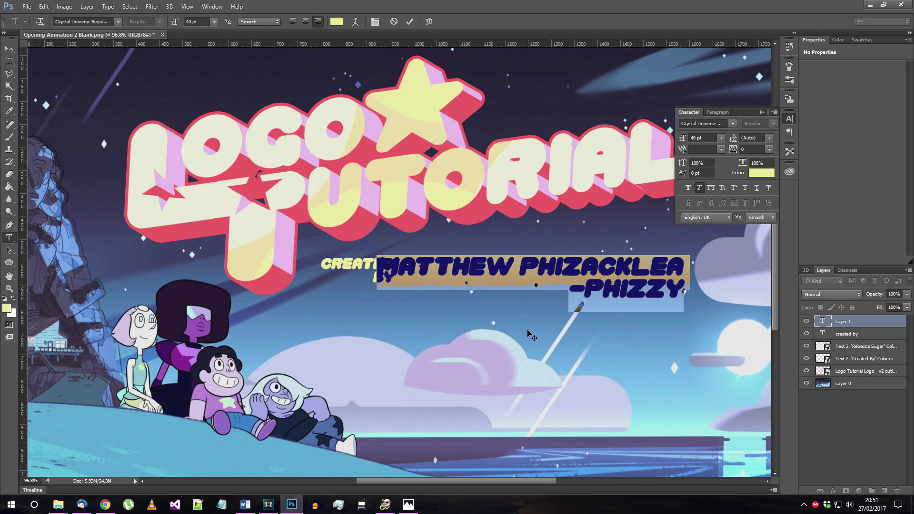
{"action": "key", "text": "ctrl+Return"}
{"action": "left_click_drag", "start_coordinate": [501, 376], "coordinate": [525, 373]}
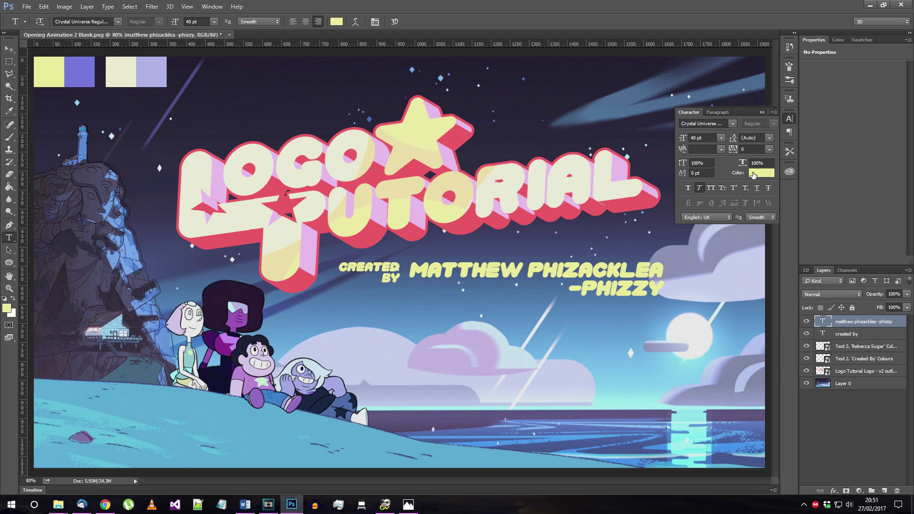
Colour the name credit cream (#ebea99) sampled from the swatch
{"action": "left_click", "coordinate": [337, 21]}
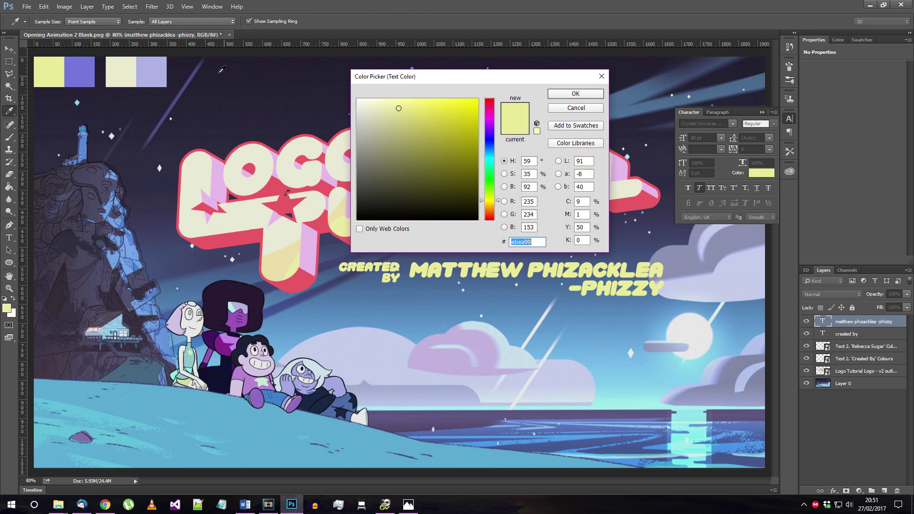
{"action": "left_click", "coordinate": [124, 73]}
{"action": "left_click", "coordinate": [567, 94]}
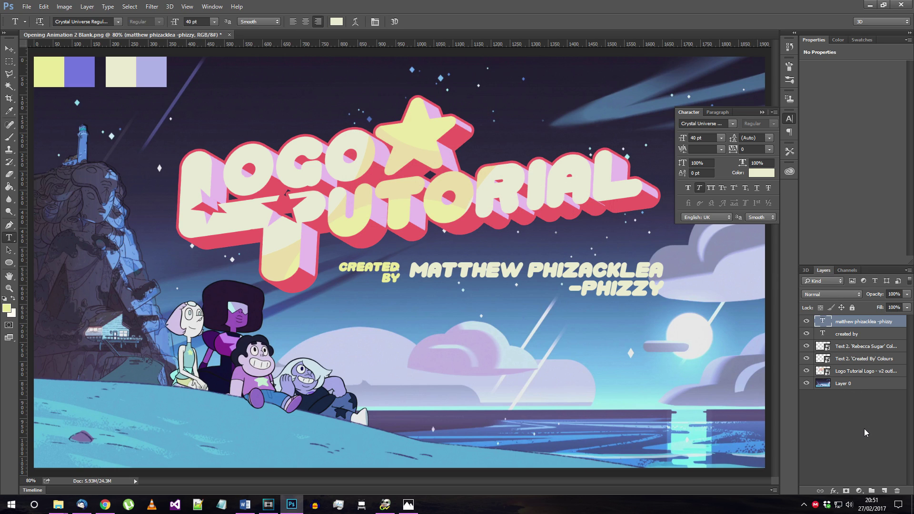
Give CREATED BY a blue-purple drop shadow with distance 8
{"action": "right_click", "coordinate": [848, 336]}
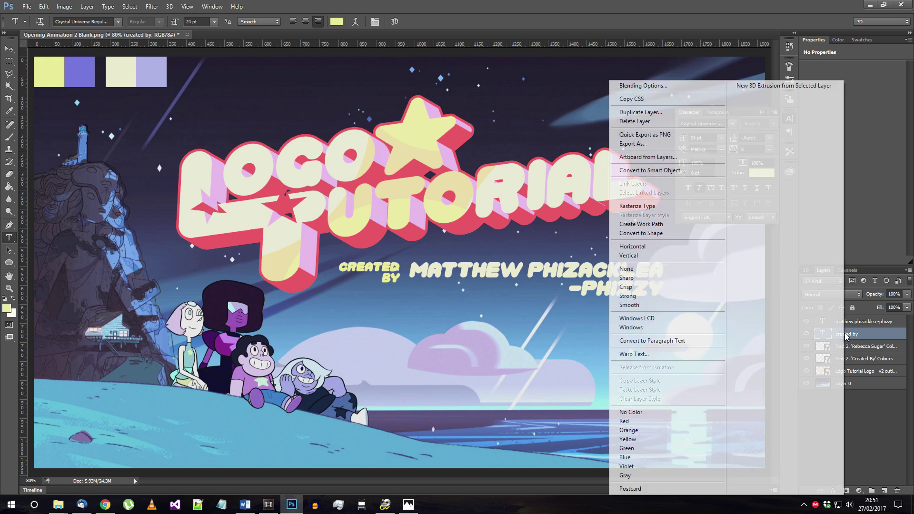
{"action": "left_click", "coordinate": [640, 85]}
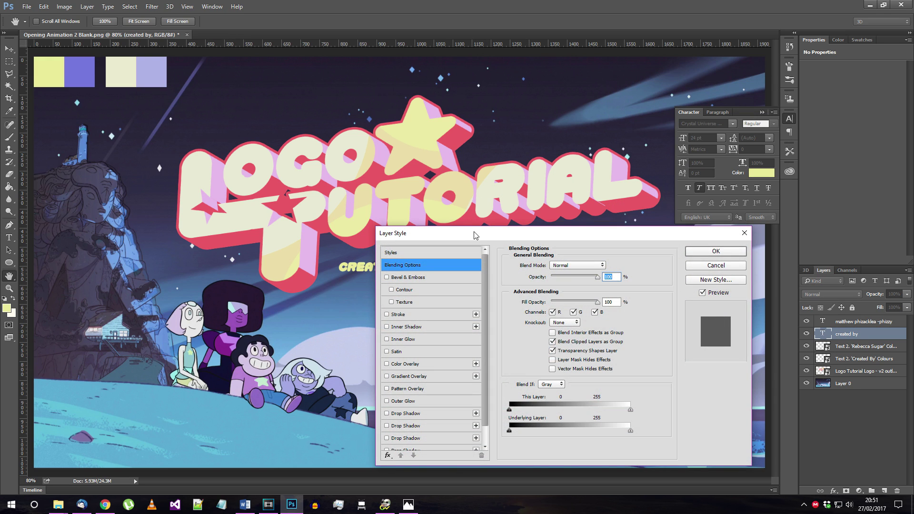
{"action": "left_click_drag", "start_coordinate": [475, 234], "coordinate": [516, 162]}
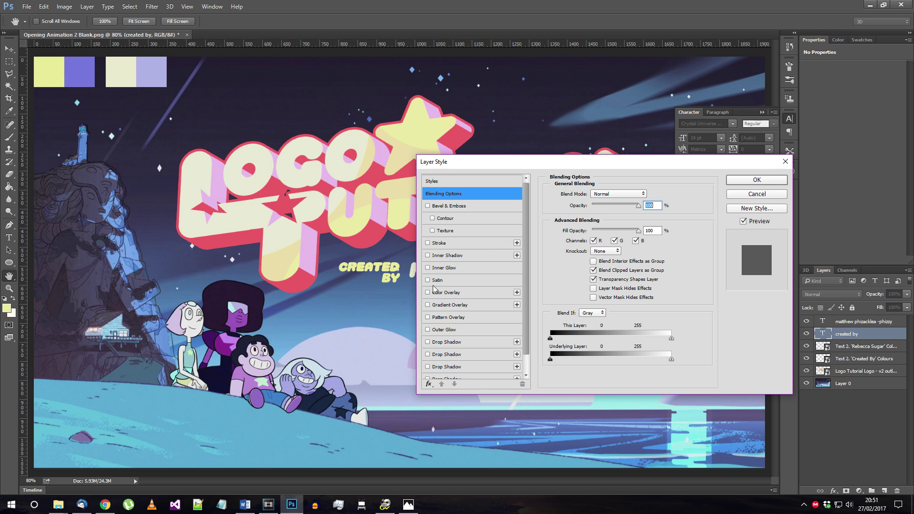
{"action": "left_click", "coordinate": [428, 342]}
{"action": "left_click", "coordinate": [467, 348]}
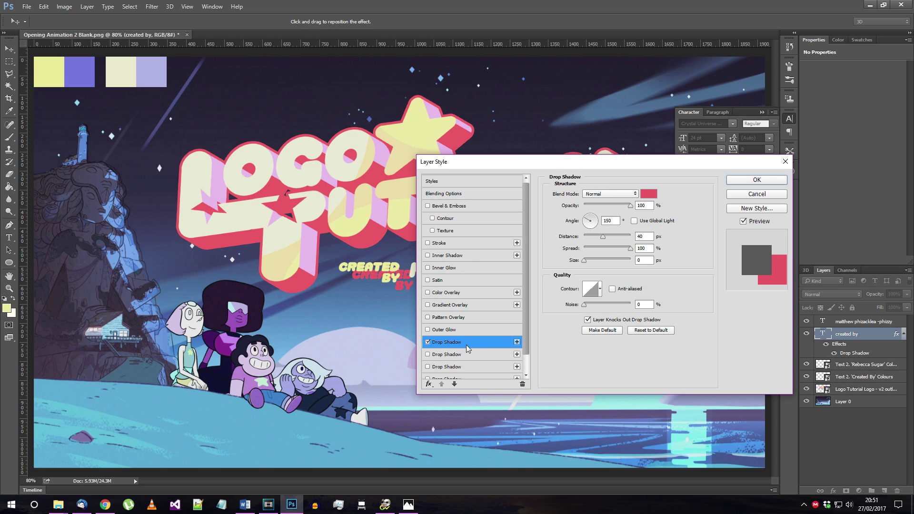
{"action": "left_click", "coordinate": [643, 193]}
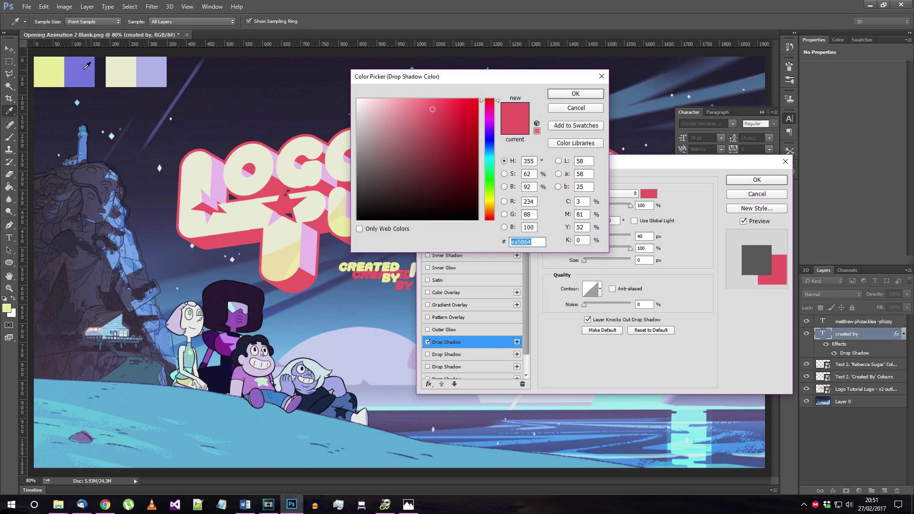
{"action": "left_click", "coordinate": [84, 68]}
{"action": "left_click", "coordinate": [574, 94]}
{"action": "double_click", "coordinate": [646, 237]}
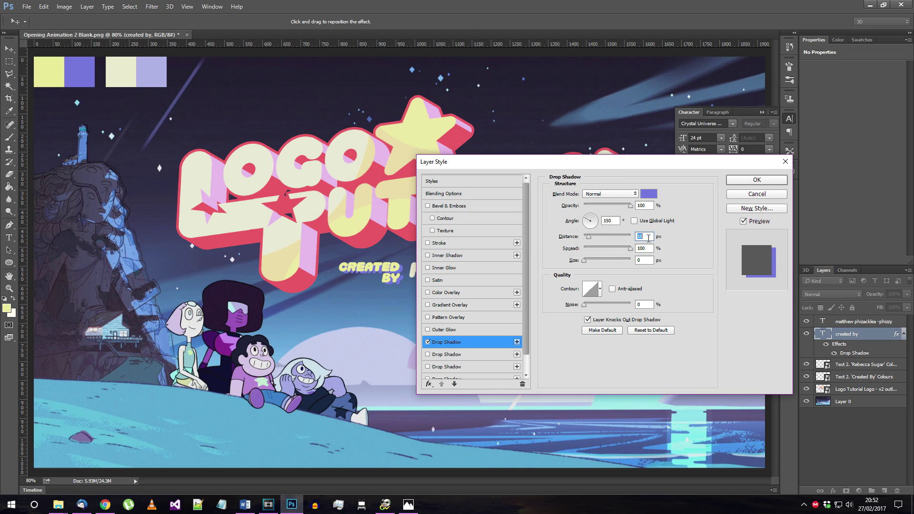
{"action": "type", "text": "8"}
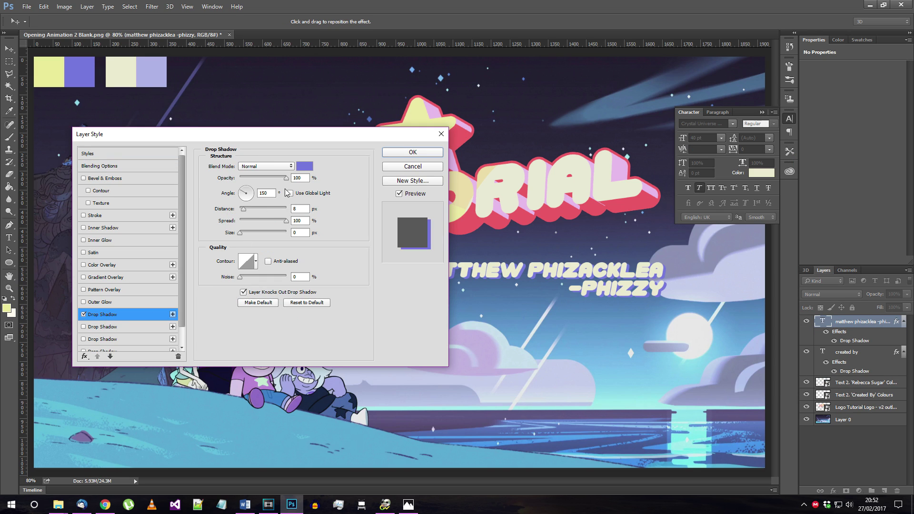
Colour the name credit's drop shadow light purple and apply the styles
{"action": "left_click", "coordinate": [305, 166]}
{"action": "left_click", "coordinate": [157, 74]}
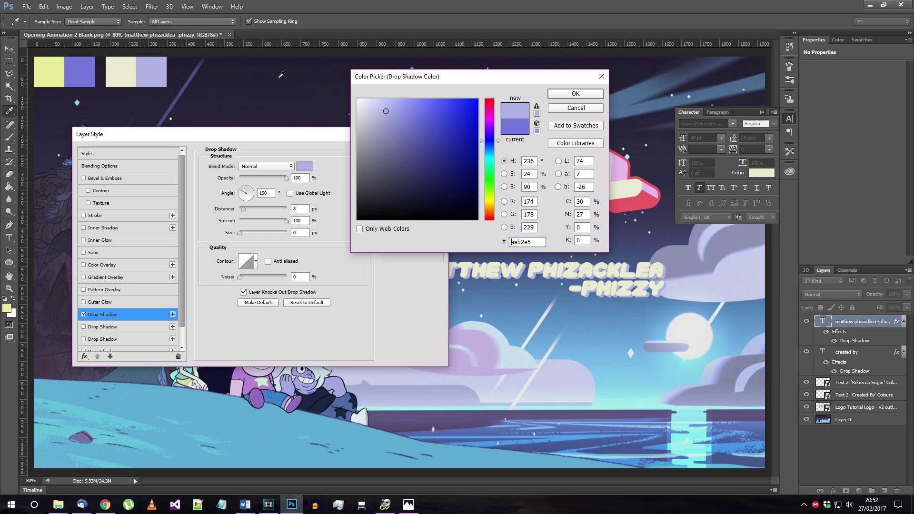
{"action": "left_click", "coordinate": [576, 93]}
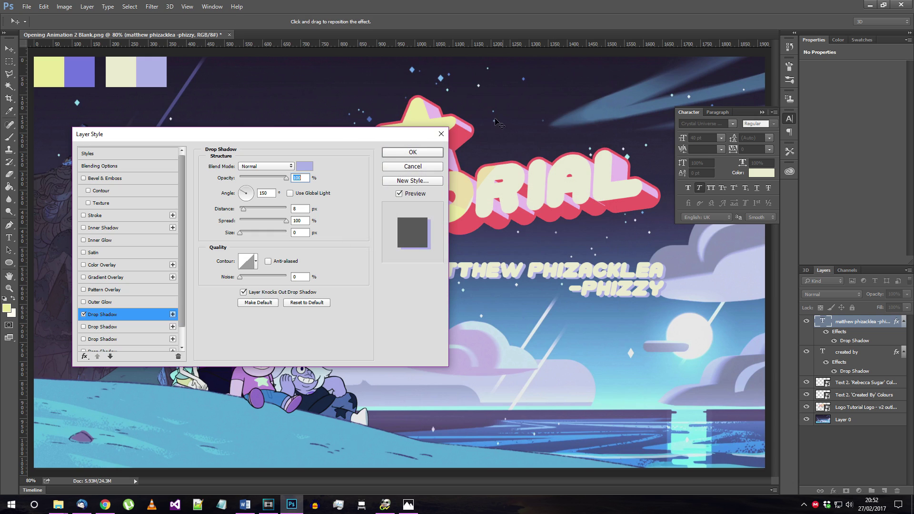
{"action": "left_click", "coordinate": [424, 154]}
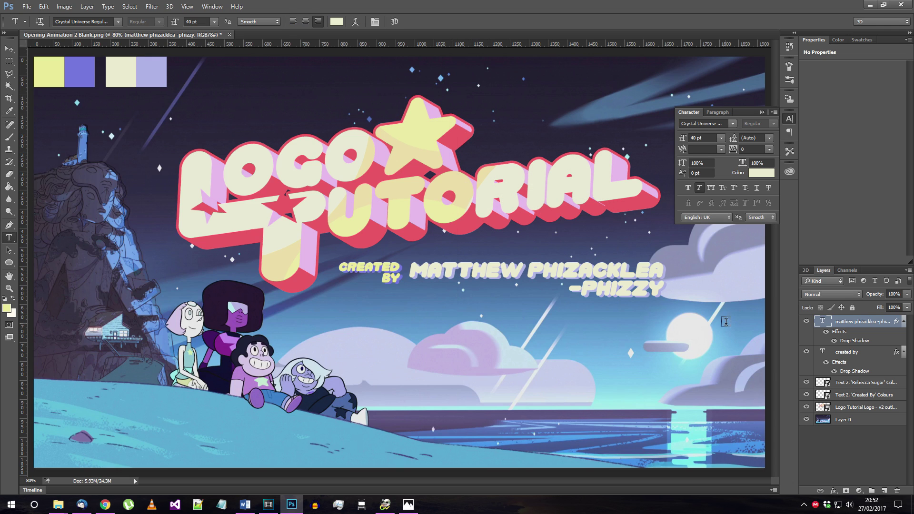
Rotate both credit text layers together by -4.1° and tuck them up-left under the logo
{"action": "left_click", "coordinate": [852, 354], "text": "ctrl"}
{"action": "left_click", "coordinate": [47, 7]}
{"action": "mouse_move", "coordinate": [142, 203]}
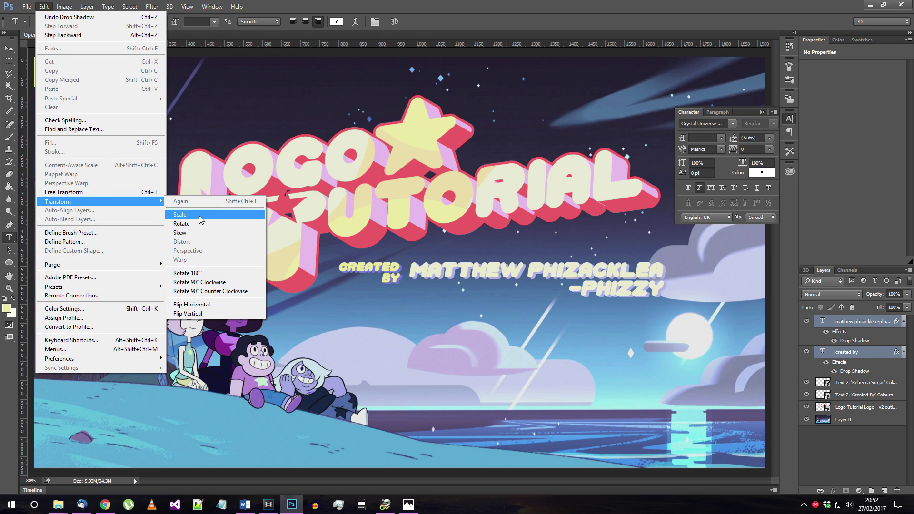
{"action": "left_click", "coordinate": [200, 217]}
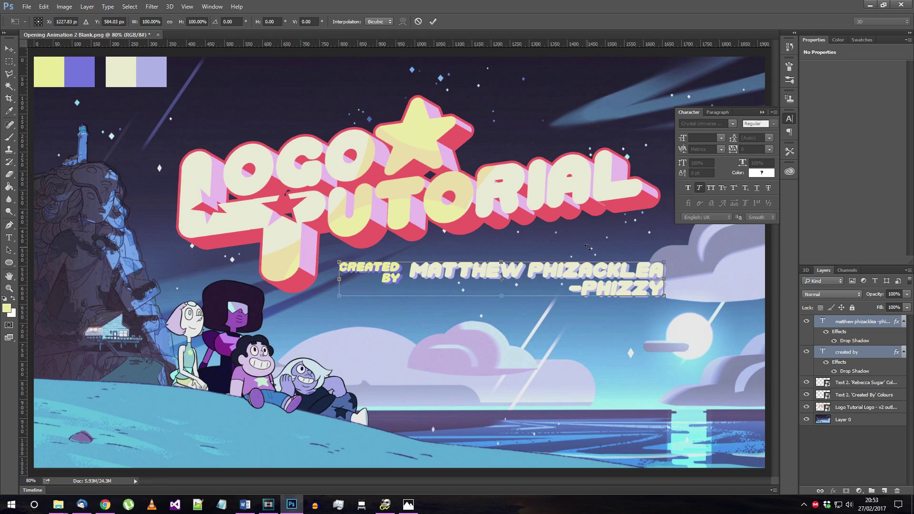
{"action": "left_click_drag", "start_coordinate": [588, 247], "coordinate": [584, 242]}
{"action": "left_click_drag", "start_coordinate": [533, 276], "coordinate": [521, 254]}
{"action": "key", "text": "Return"}
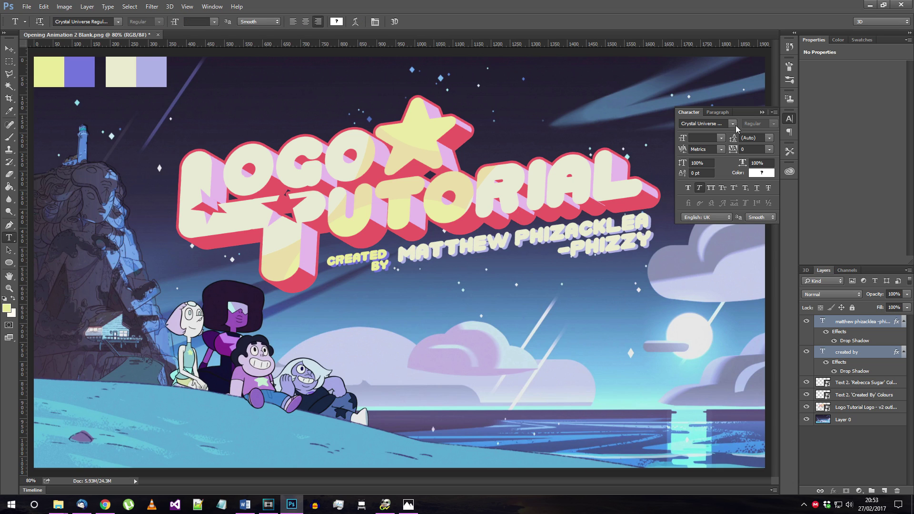
Hide the colour swatch layers and quick-export the image as a PNG
{"action": "left_click", "coordinate": [789, 119]}
{"action": "left_click_drag", "start_coordinate": [807, 383], "coordinate": [807, 395]}
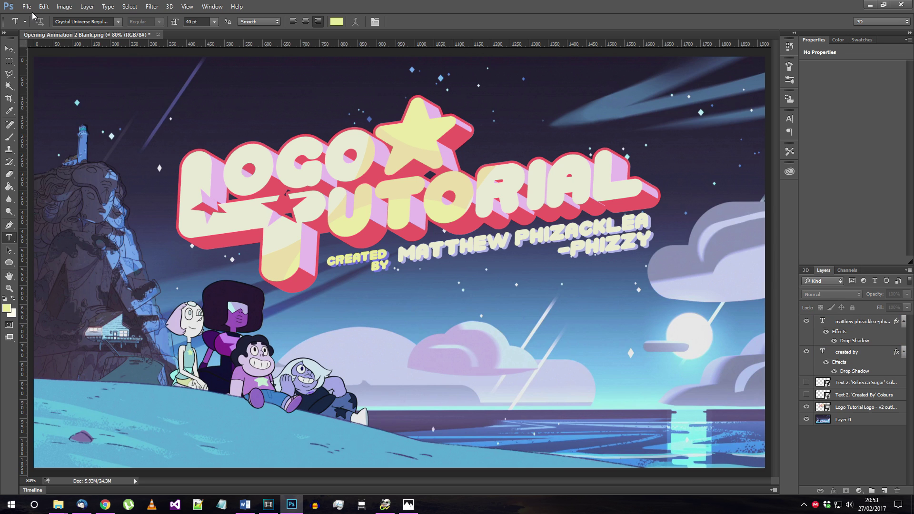
{"action": "left_click", "coordinate": [27, 7]}
{"action": "mouse_move", "coordinate": [43, 143]}
{"action": "left_click", "coordinate": [171, 145]}
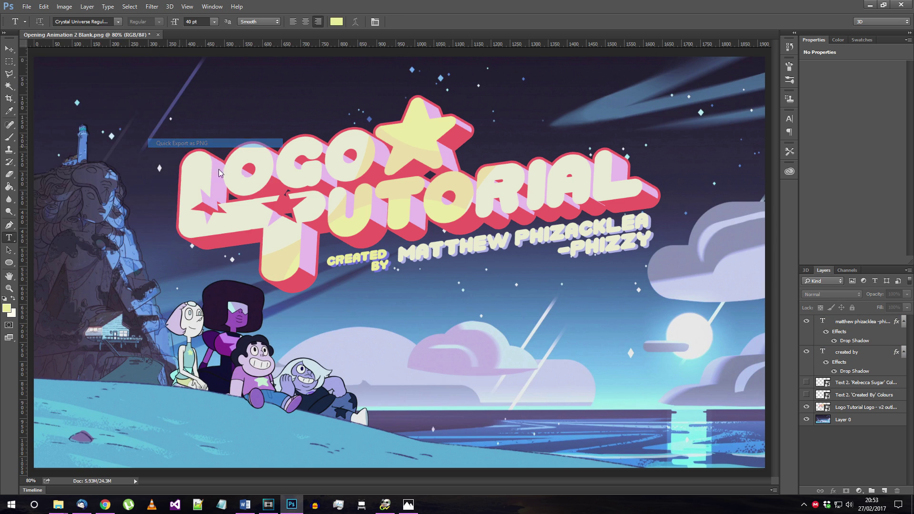
{"action": "key", "text": "ctrl+v"}
{"action": "key", "text": "Return"}
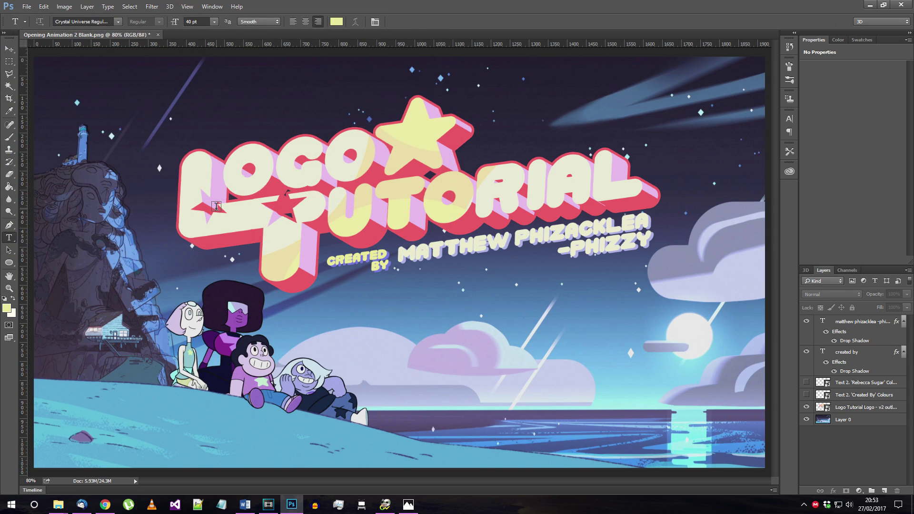
Hide Layer 0, export 'logo complete (no bg)' PNG, then open Cleared Intro Videos > 1080p
{"action": "left_click", "coordinate": [806, 420]}
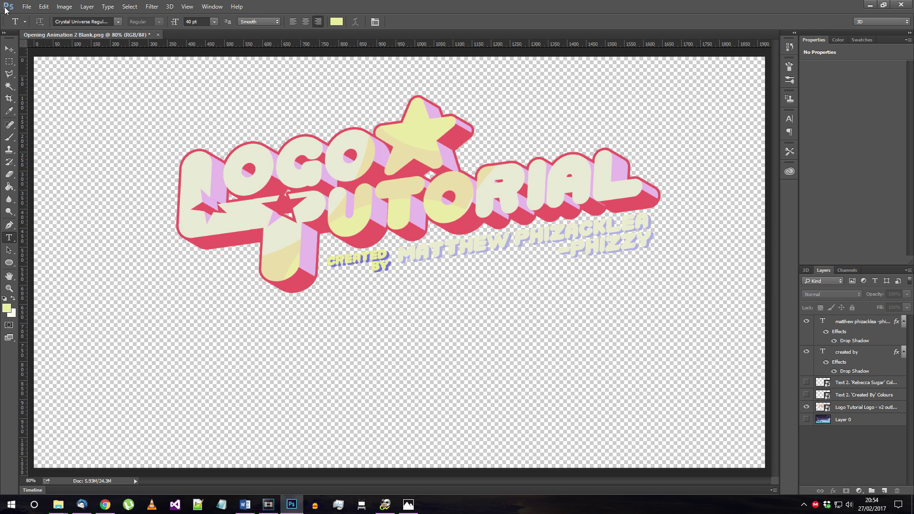
{"action": "left_click", "coordinate": [26, 6]}
{"action": "mouse_move", "coordinate": [128, 149]}
{"action": "left_click", "coordinate": [200, 142]}
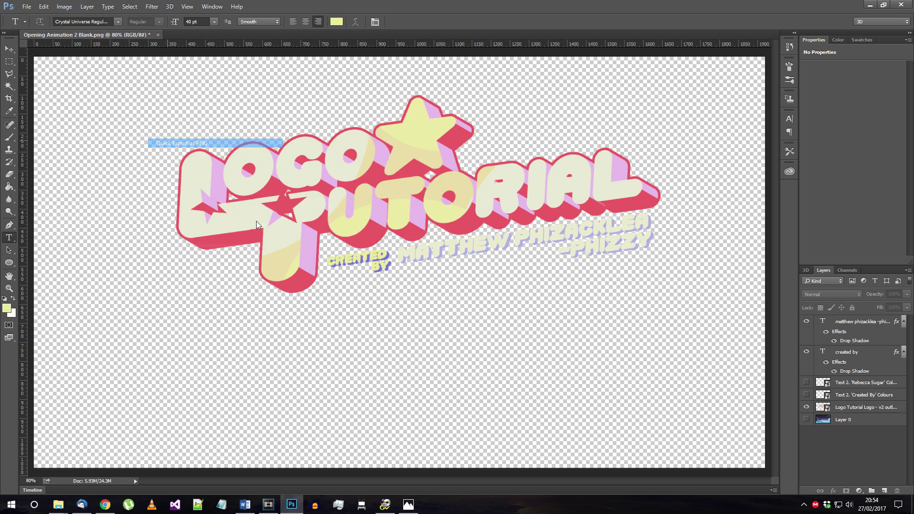
{"action": "type", "text": "logo comp"}
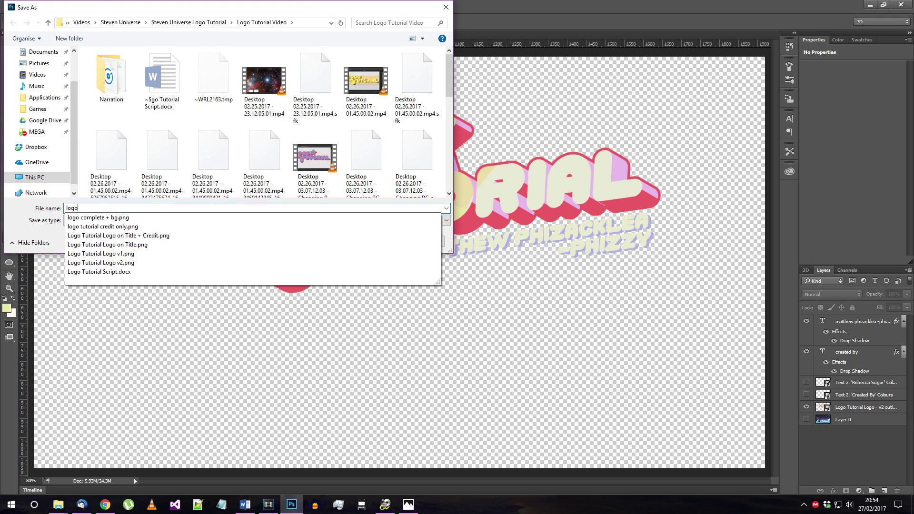
{"action": "type", "text": "lete ("}
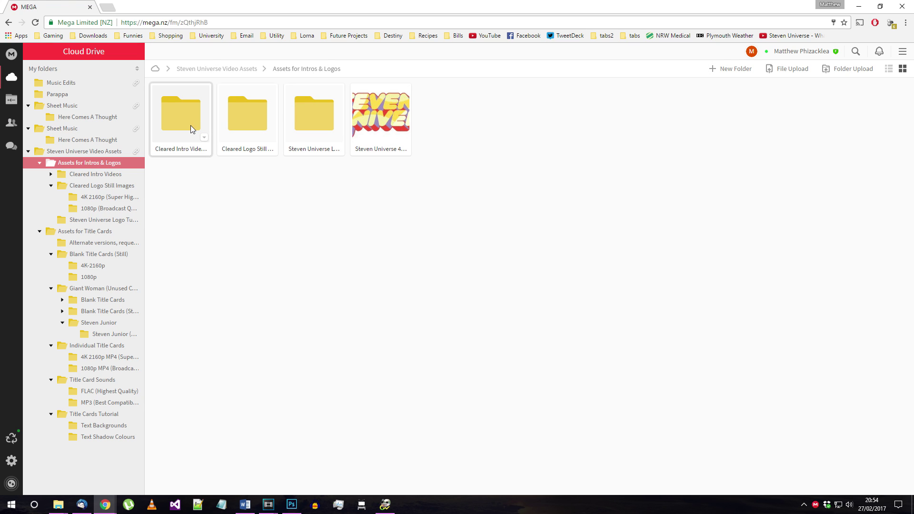
{"action": "double_click", "coordinate": [190, 125]}
{"action": "double_click", "coordinate": [229, 106]}
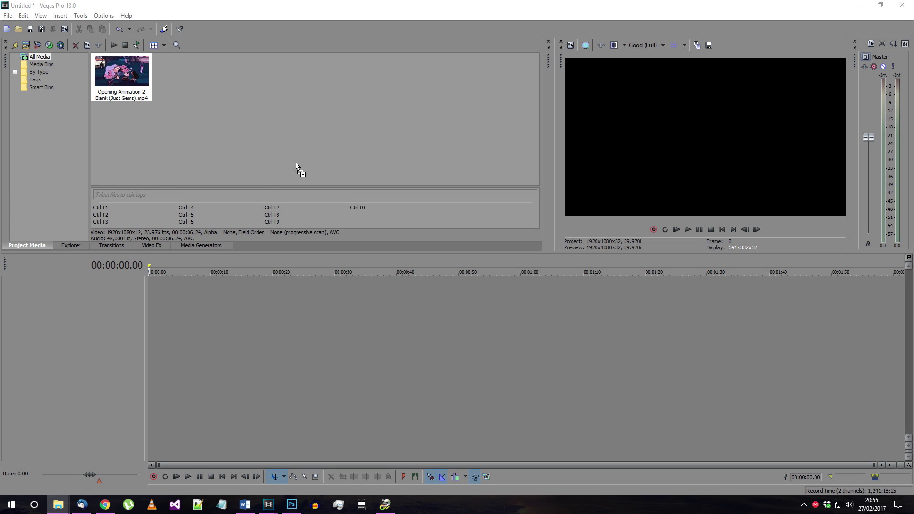
Add the logo PNG to Project Media and the opening animation to the timeline, matching its settings
{"action": "left_click_drag", "start_coordinate": [296, 162], "coordinate": [298, 124]}
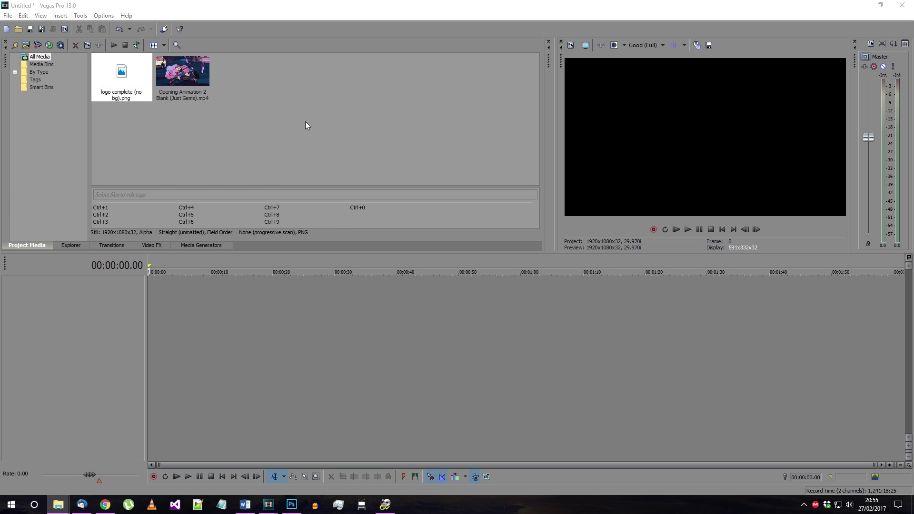
{"action": "left_click_drag", "start_coordinate": [210, 75], "coordinate": [155, 307]}
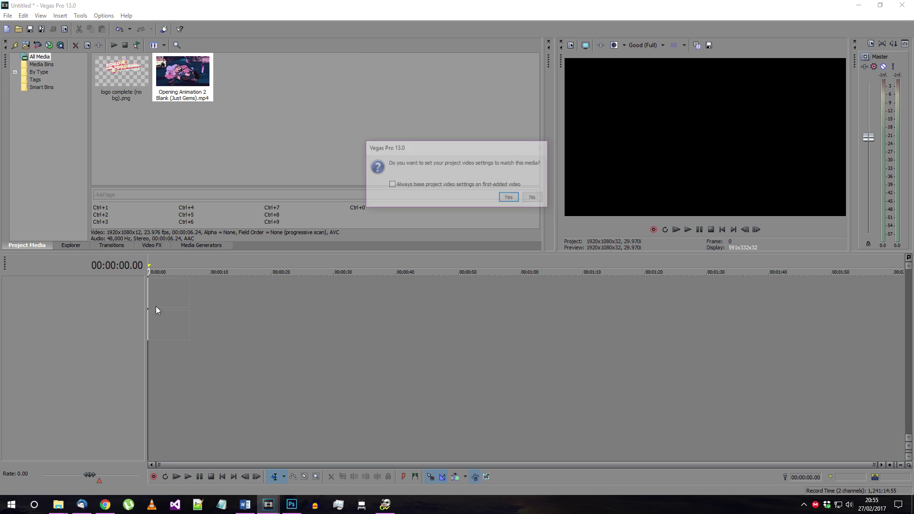
{"action": "left_click", "coordinate": [511, 198]}
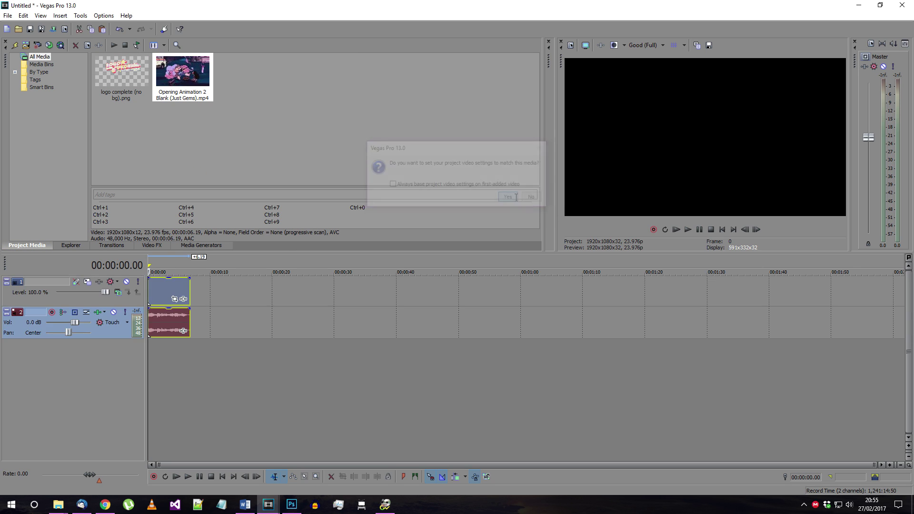
Place the logo PNG above the video near 5 s and trim it at the video's end
{"action": "left_click", "coordinate": [179, 355]}
{"action": "scroll", "coordinate": [179, 356], "scroll_direction": "up", "scroll_amount": 10}
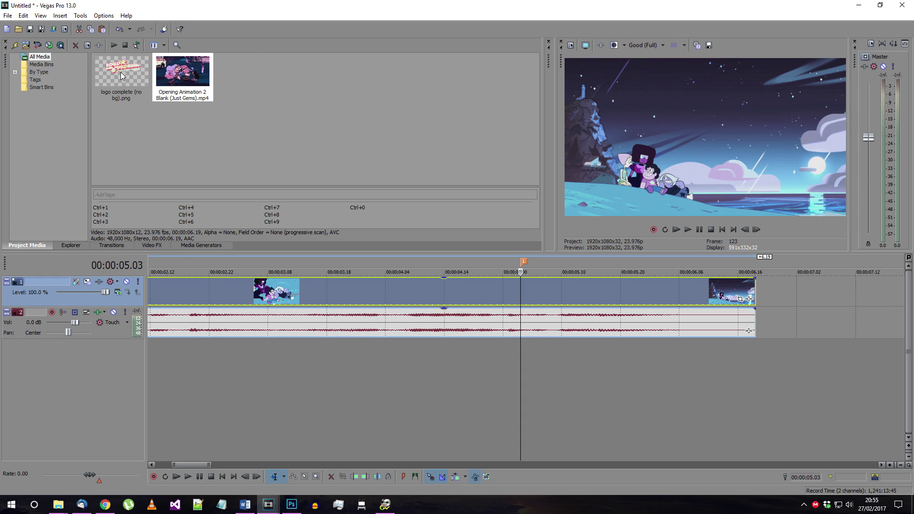
{"action": "left_click_drag", "start_coordinate": [121, 74], "coordinate": [527, 276]}
{"action": "left_click", "coordinate": [756, 290]}
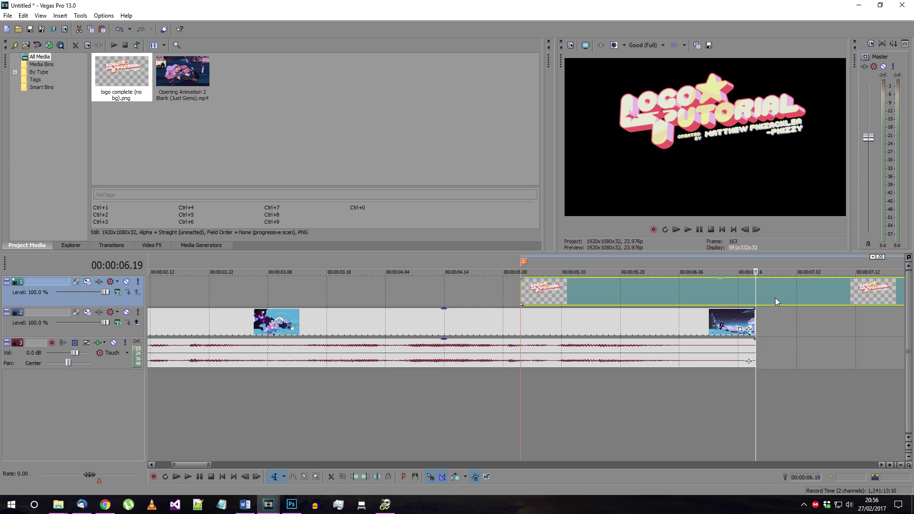
{"action": "key", "text": "s"}
{"action": "key", "text": "Delete"}
{"action": "scroll", "coordinate": [782, 297], "scroll_direction": "down", "scroll_amount": 3}
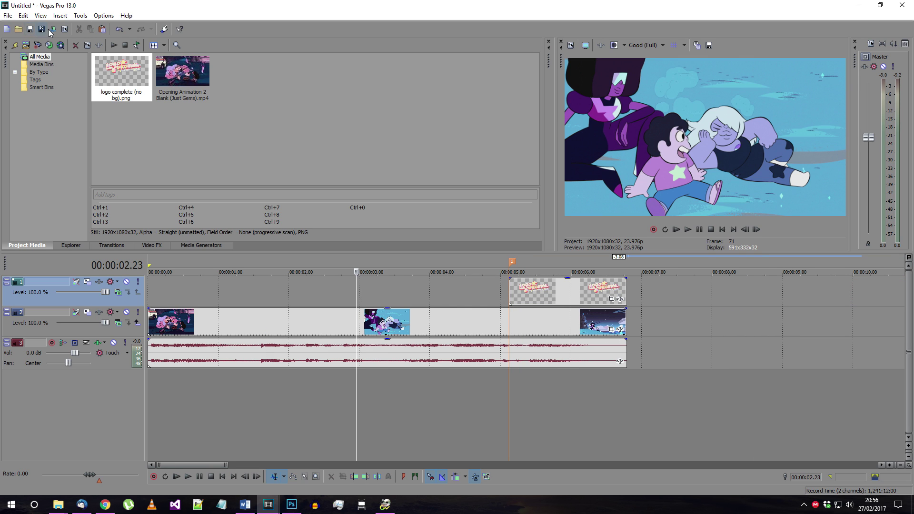
Render the project to 'logo on background.mp4' using an MP4 template
{"action": "left_click", "coordinate": [53, 29]}
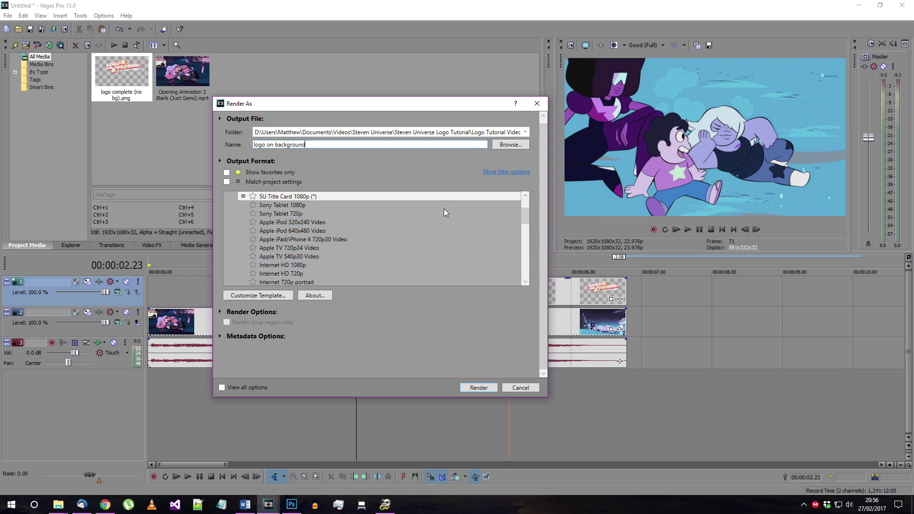
{"action": "key", "text": "Return"}
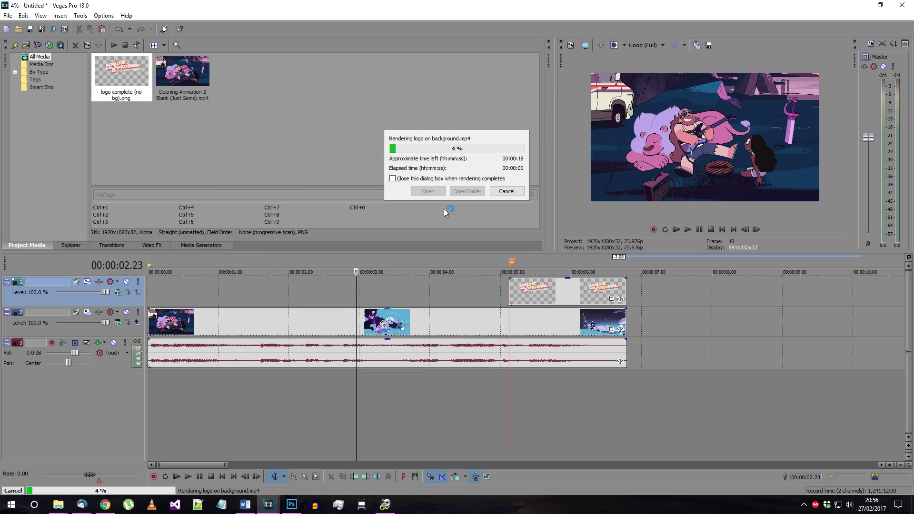